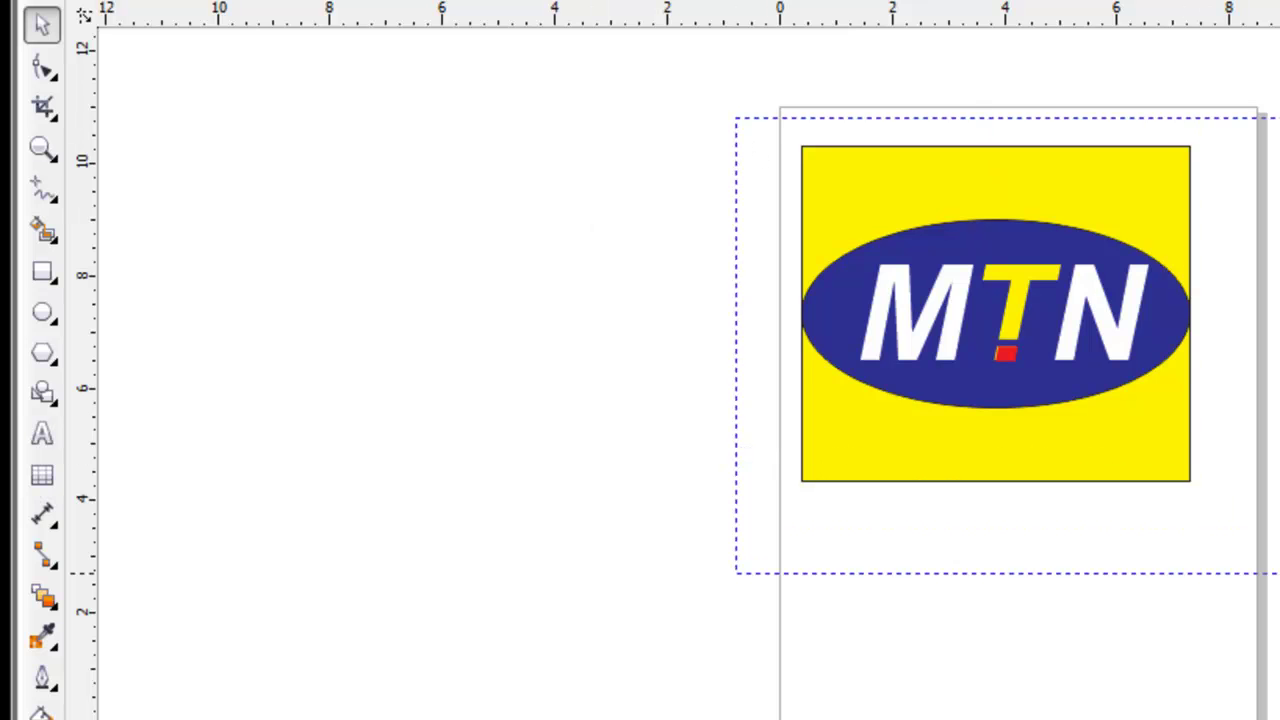
Marquee-select the entire finished MTN logo and delete it from the right-click menu.
drag(736, 573, 1270, 118)
right_click(1032, 328)
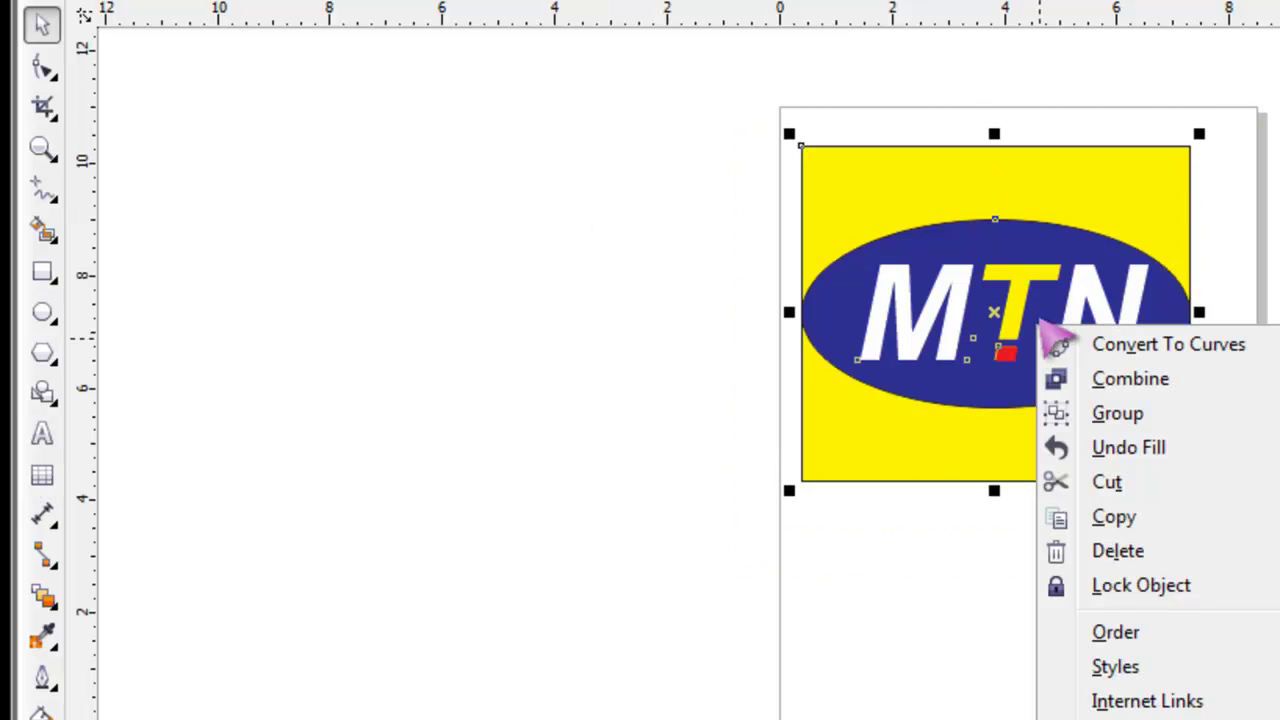
click(1120, 551)
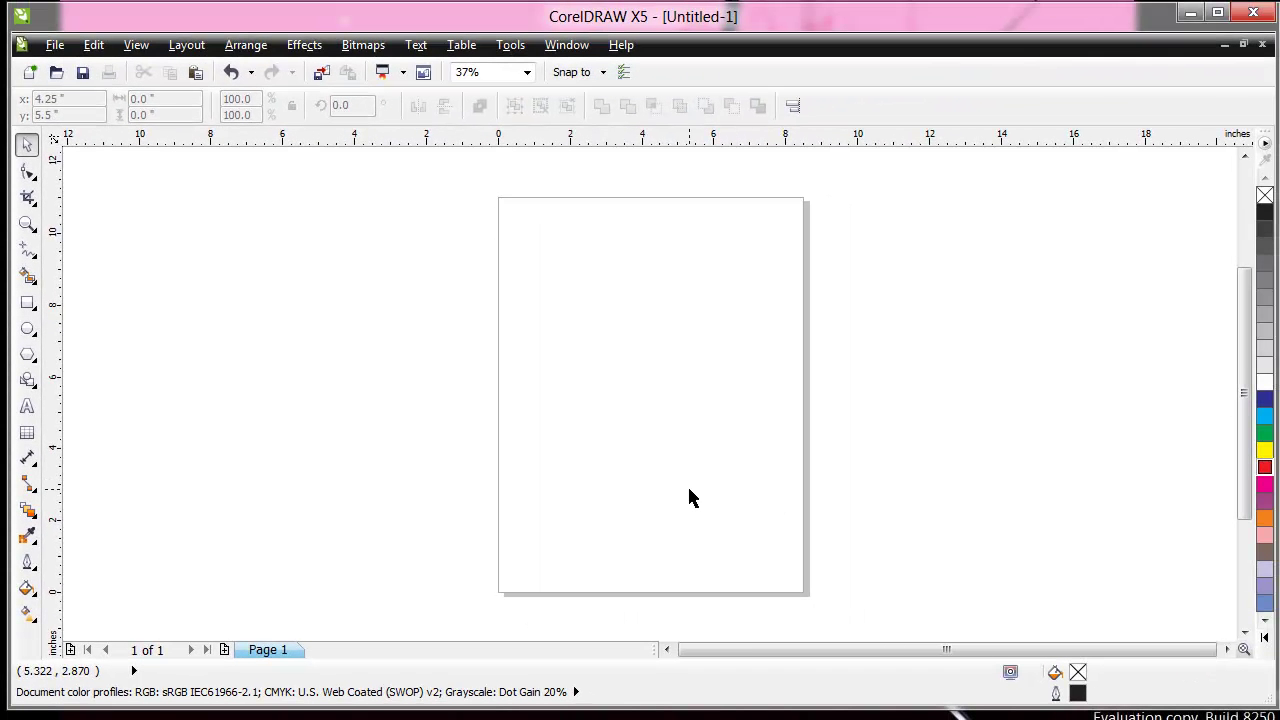
Draw a 7.32 × 4.732 inch rectangle on the upper page and fill it yellow.
click(27, 302)
drag(523, 237, 788, 407)
click(28, 146)
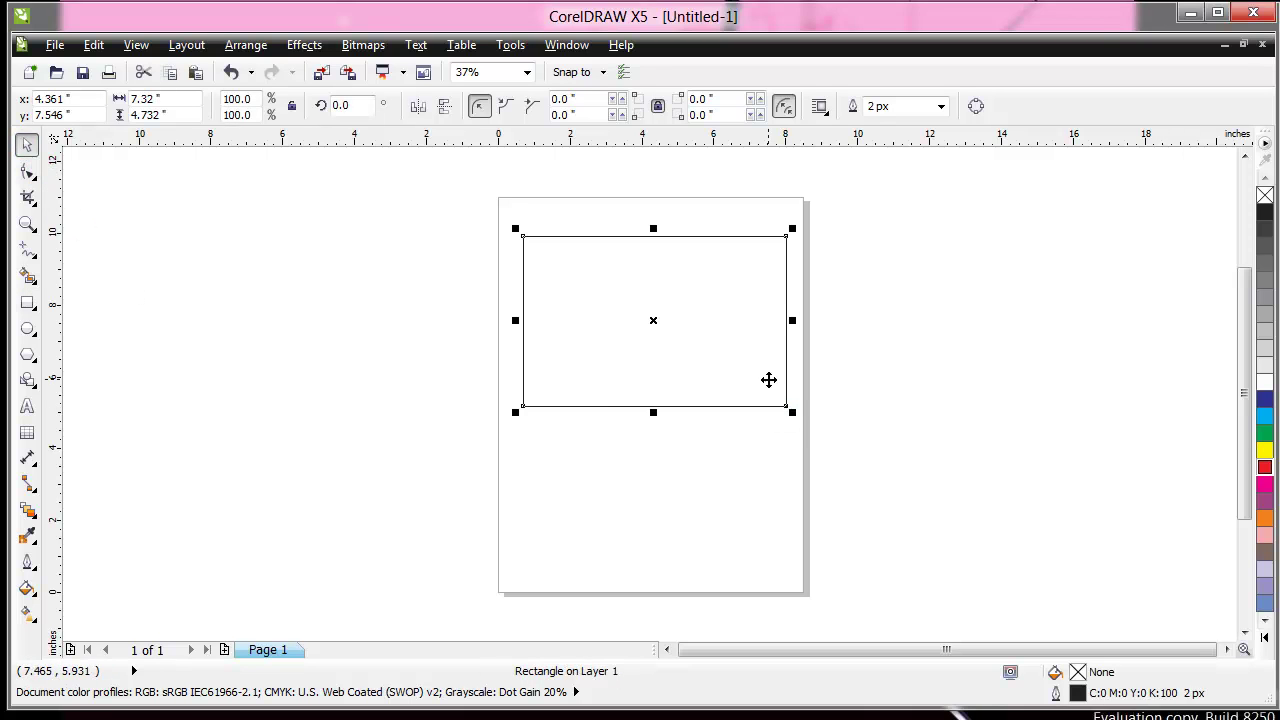
click(1265, 450)
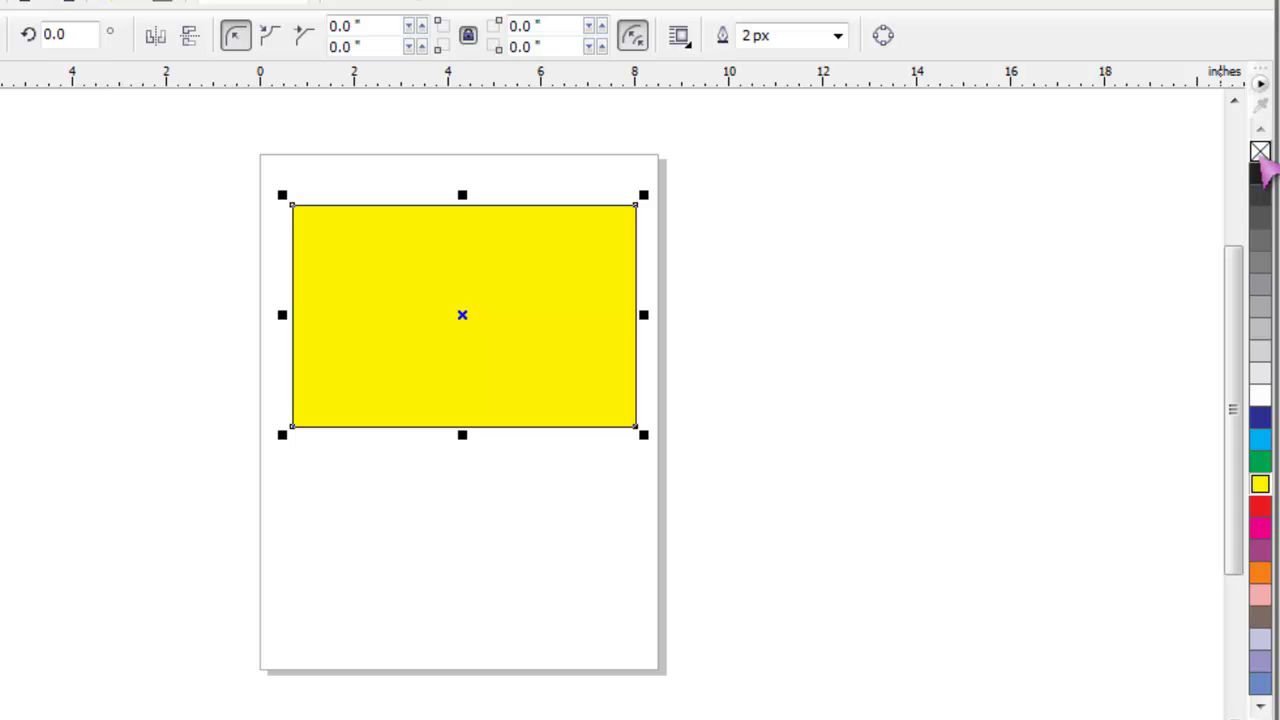
Remove the rectangle's outline, then cancel an accidental default red outline change.
right_click(1260, 153)
click(544, 567)
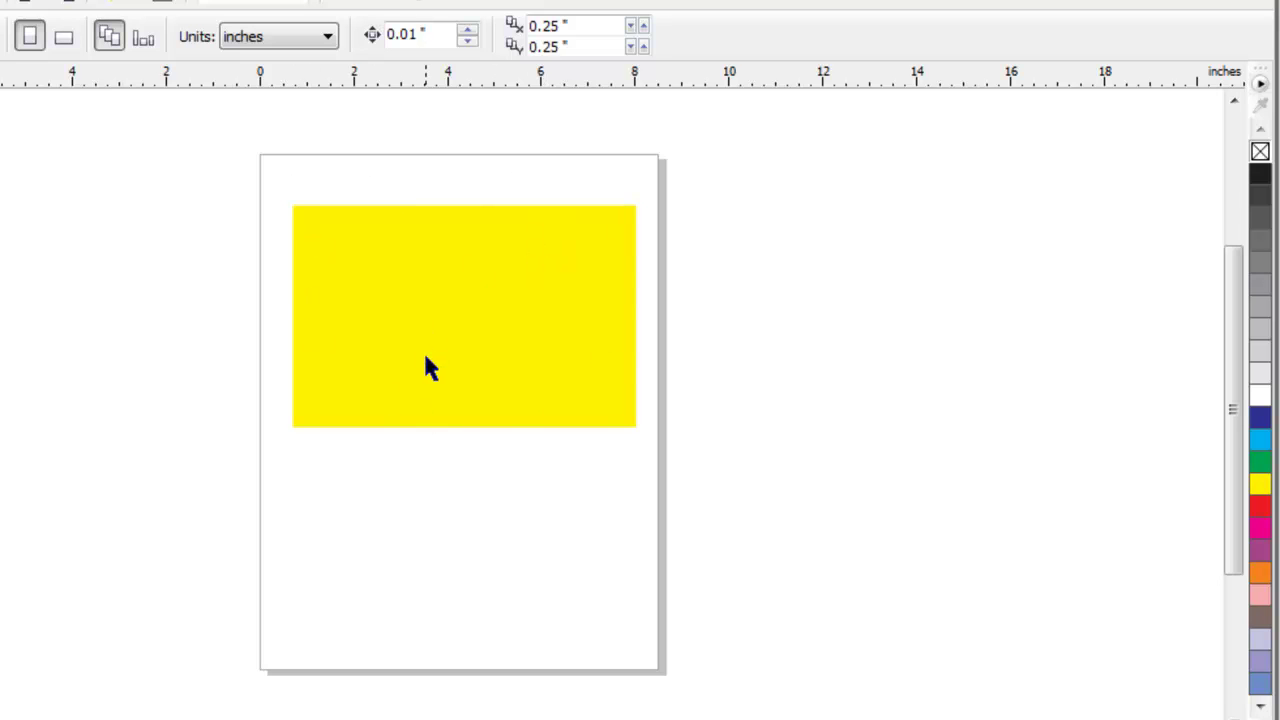
right_click(1260, 507)
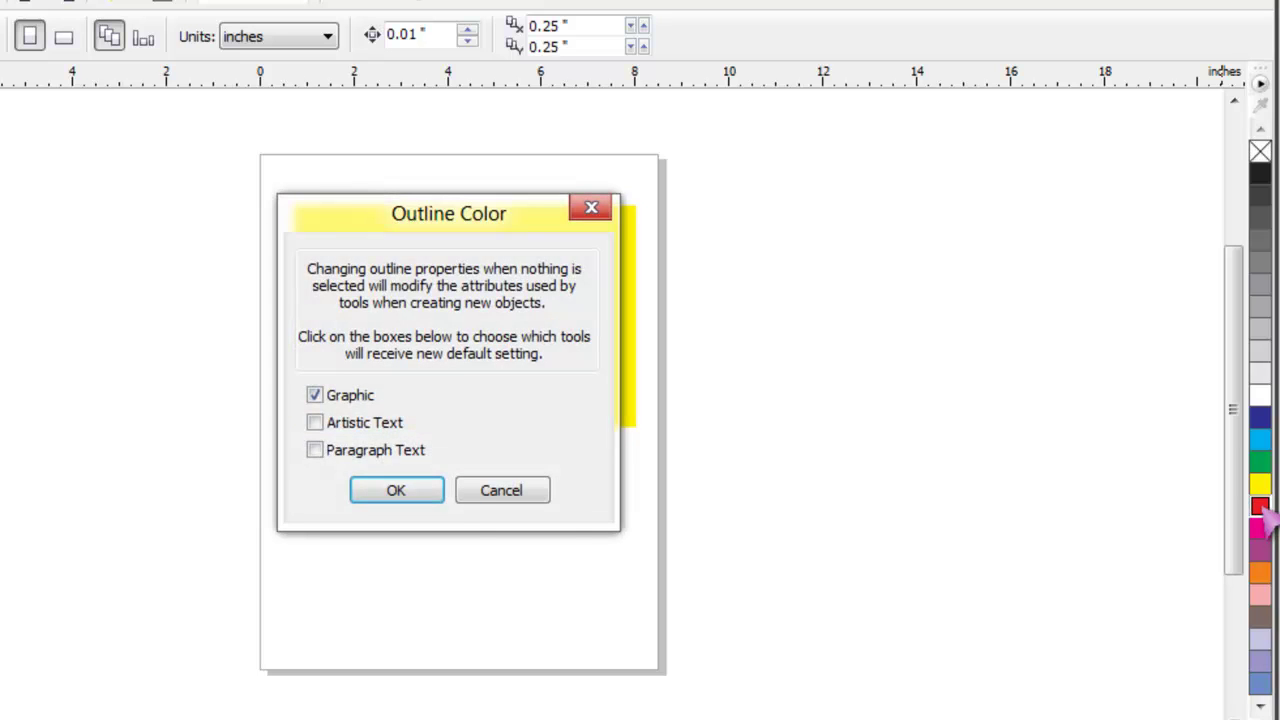
click(478, 485)
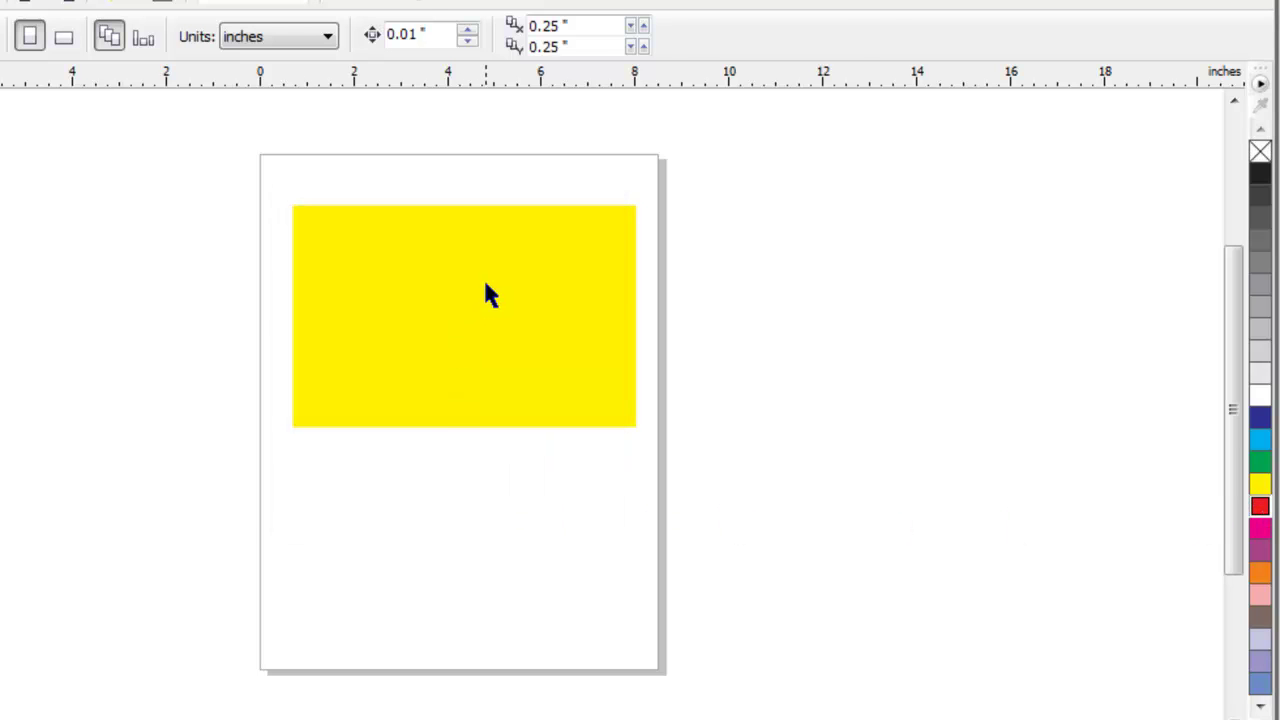
Give the yellow rectangle a red, then dark-blue outline, and finally no outline.
click(485, 284)
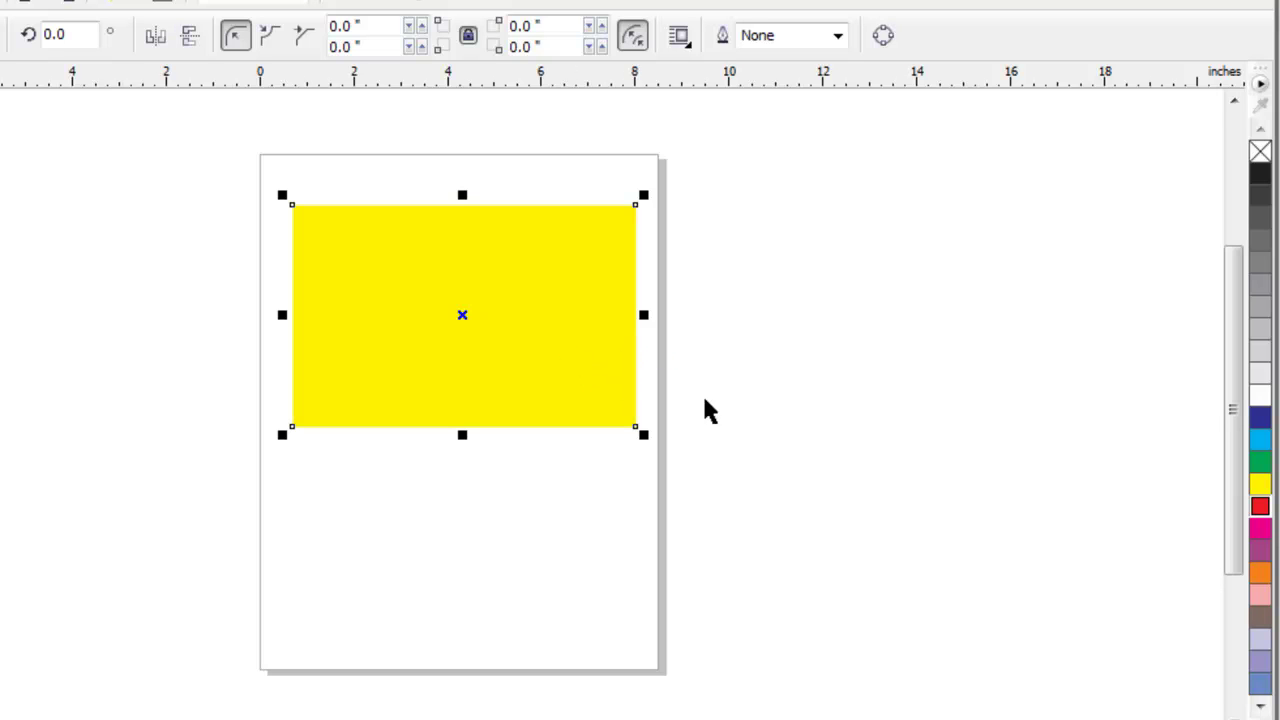
right_click(1258, 510)
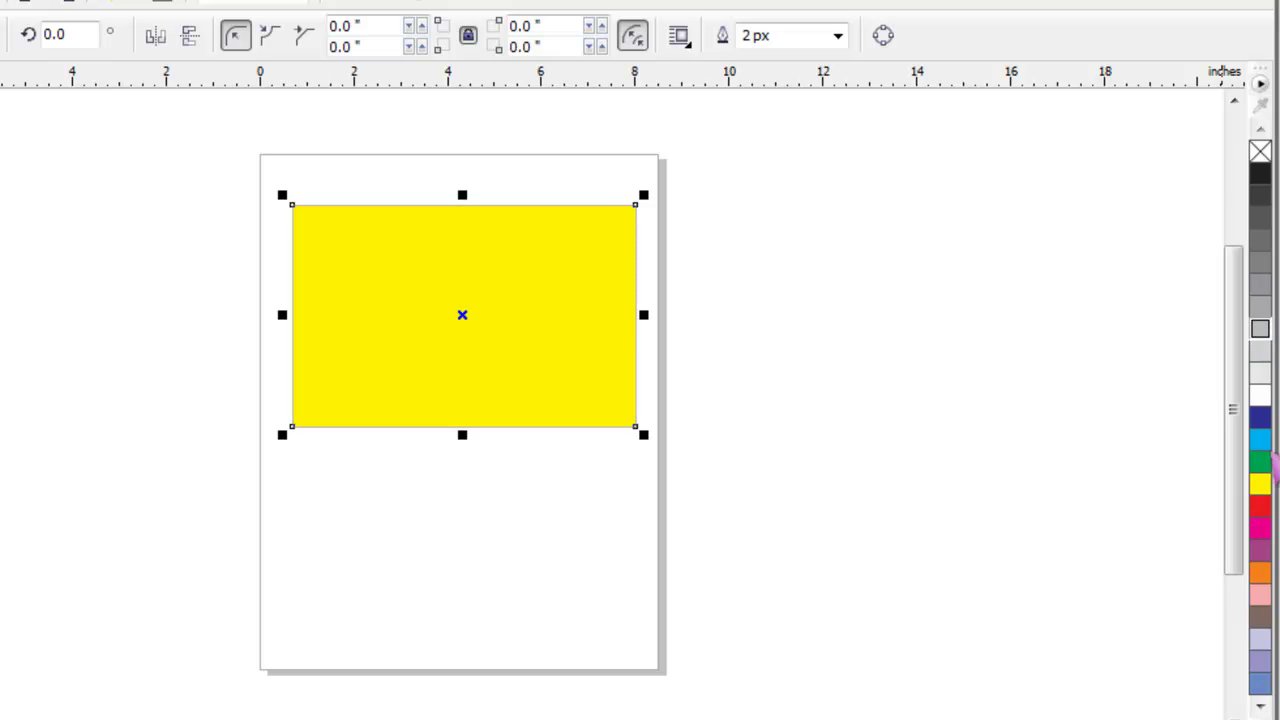
right_click(1260, 418)
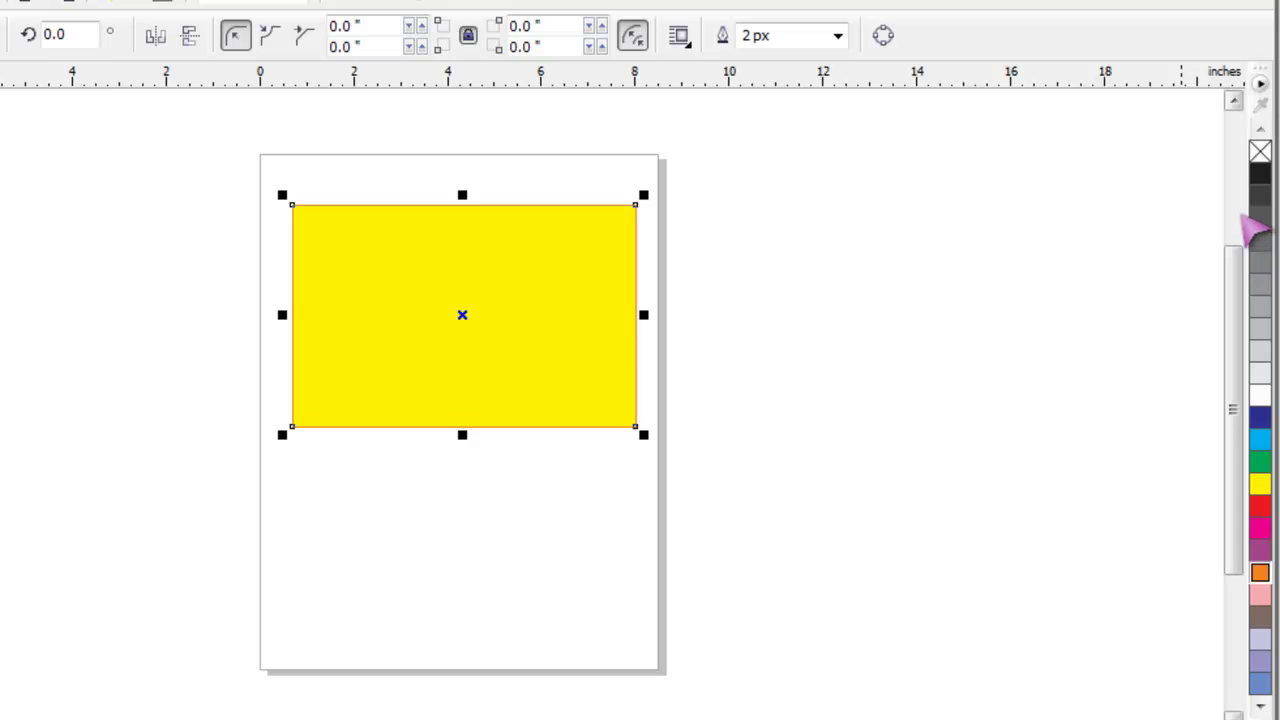
right_click(1260, 151)
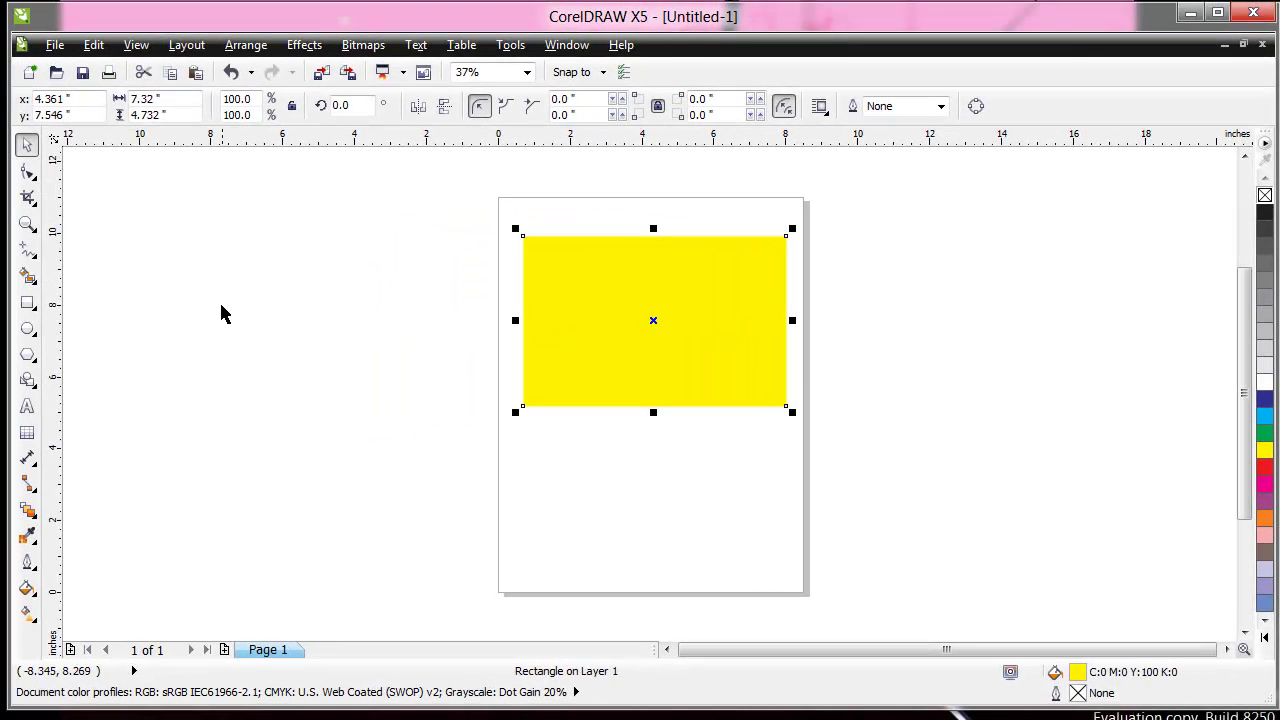
With the Ellipse tool, draw a circle beside the page and a wide ellipse below the rectangle.
click(28, 331)
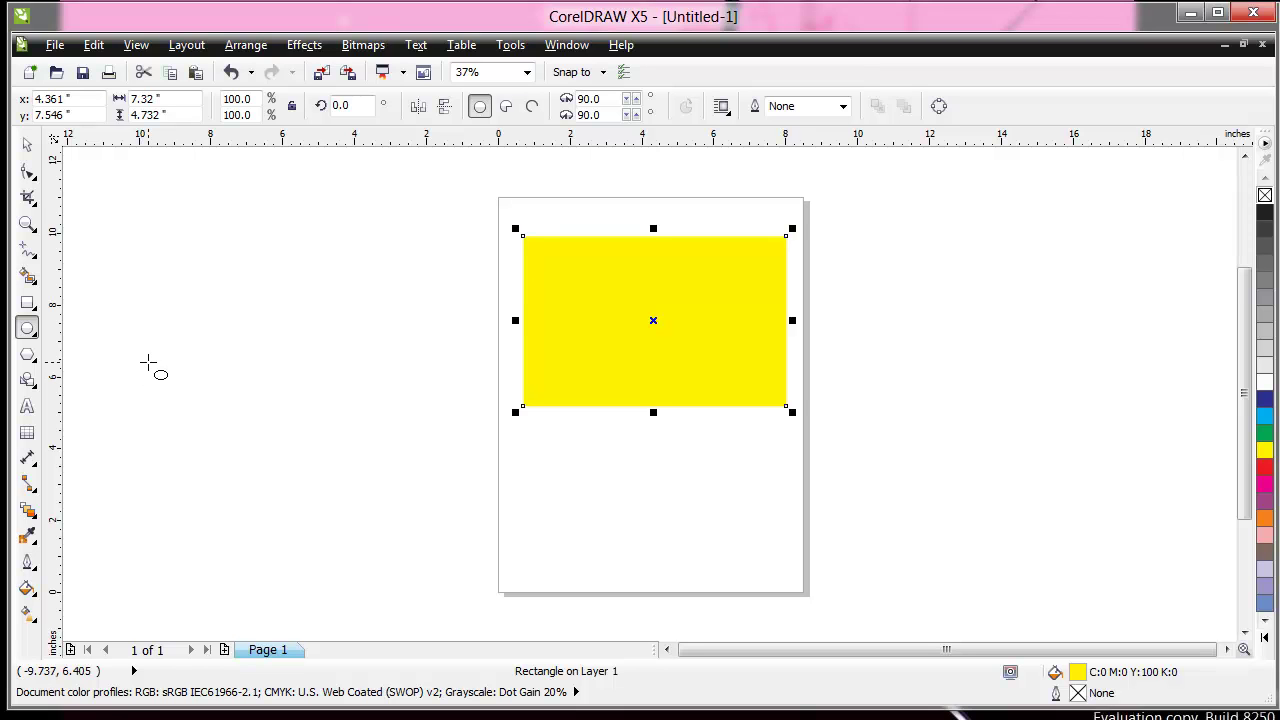
drag(163, 315, 290, 438)
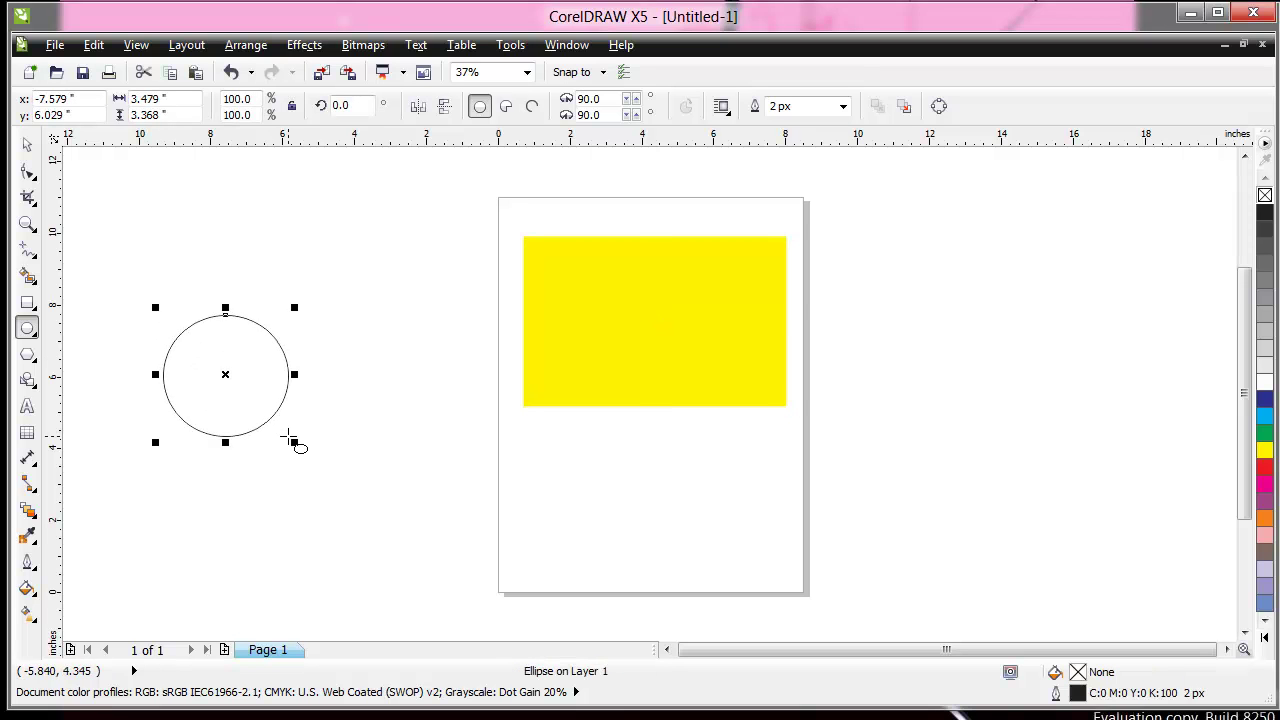
drag(368, 447, 646, 499)
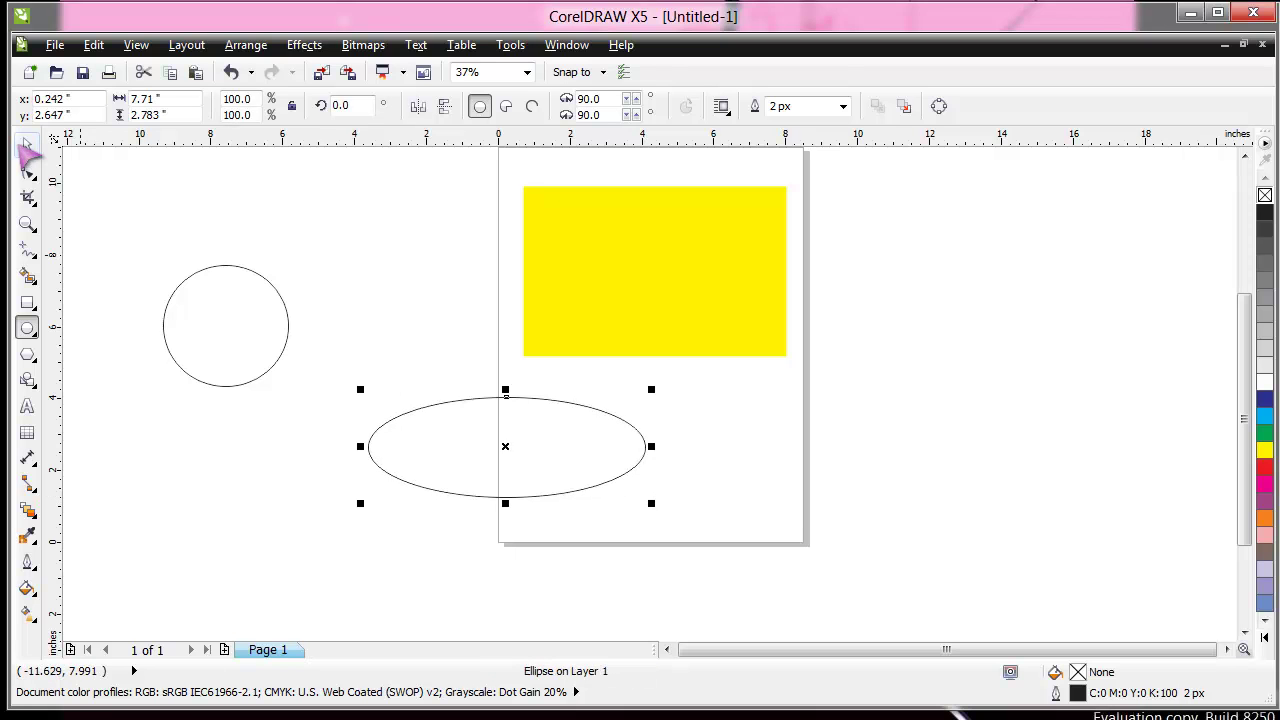
Move the ellipse onto the yellow rectangle and narrow it to fit inside.
click(27, 145)
drag(554, 422, 691, 274)
drag(816, 276, 797, 274)
Stretch the yellow rectangle taller and delete the spare circle.
click(672, 474)
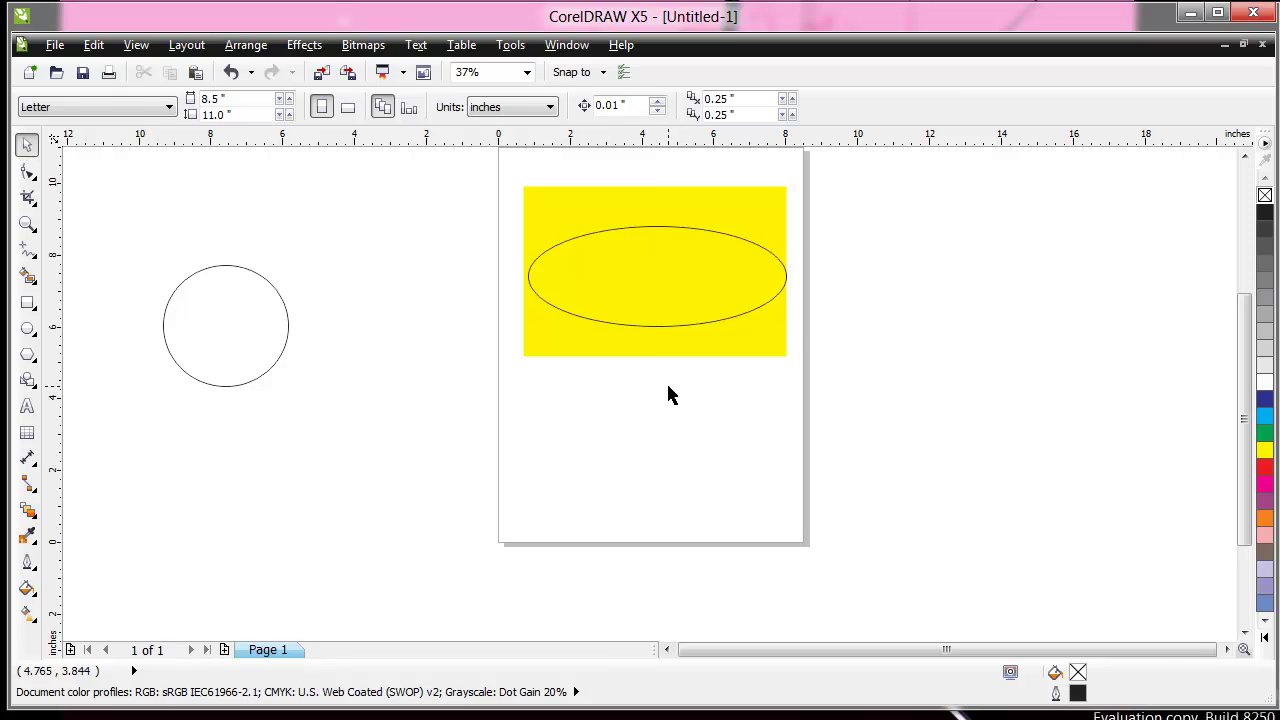
click(698, 357)
drag(654, 358, 667, 393)
click(660, 454)
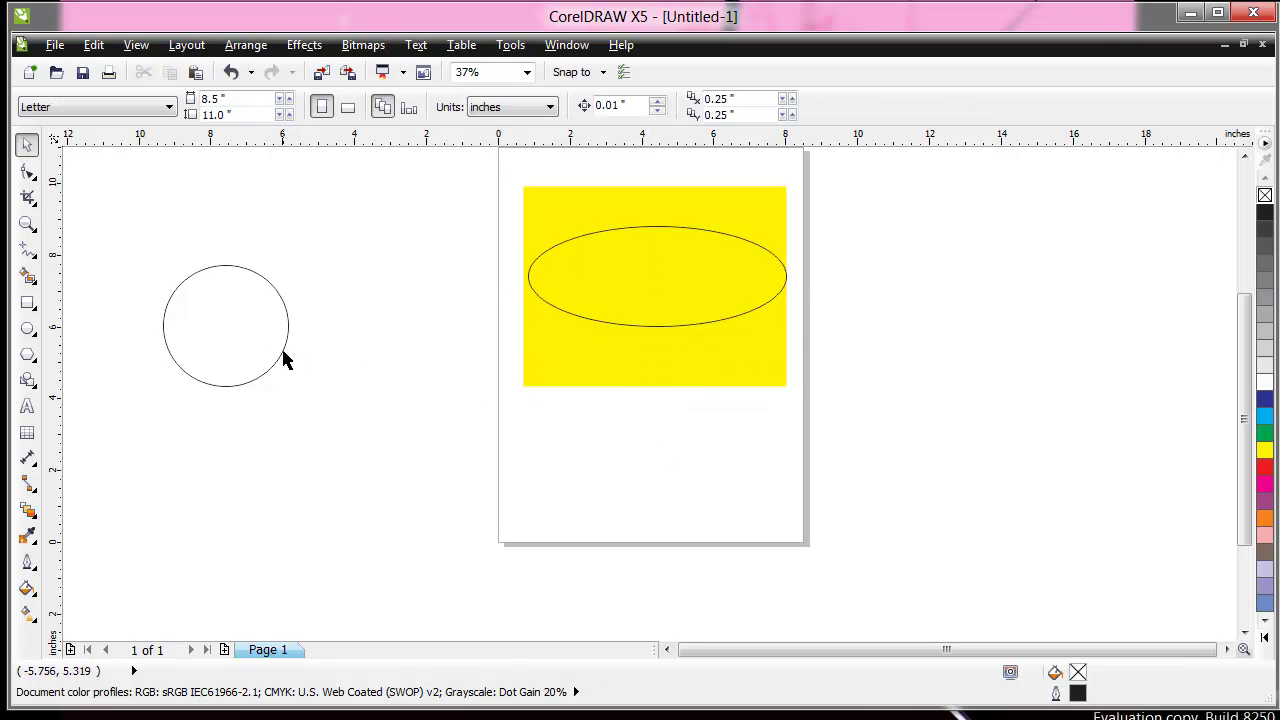
drag(143, 237, 350, 460)
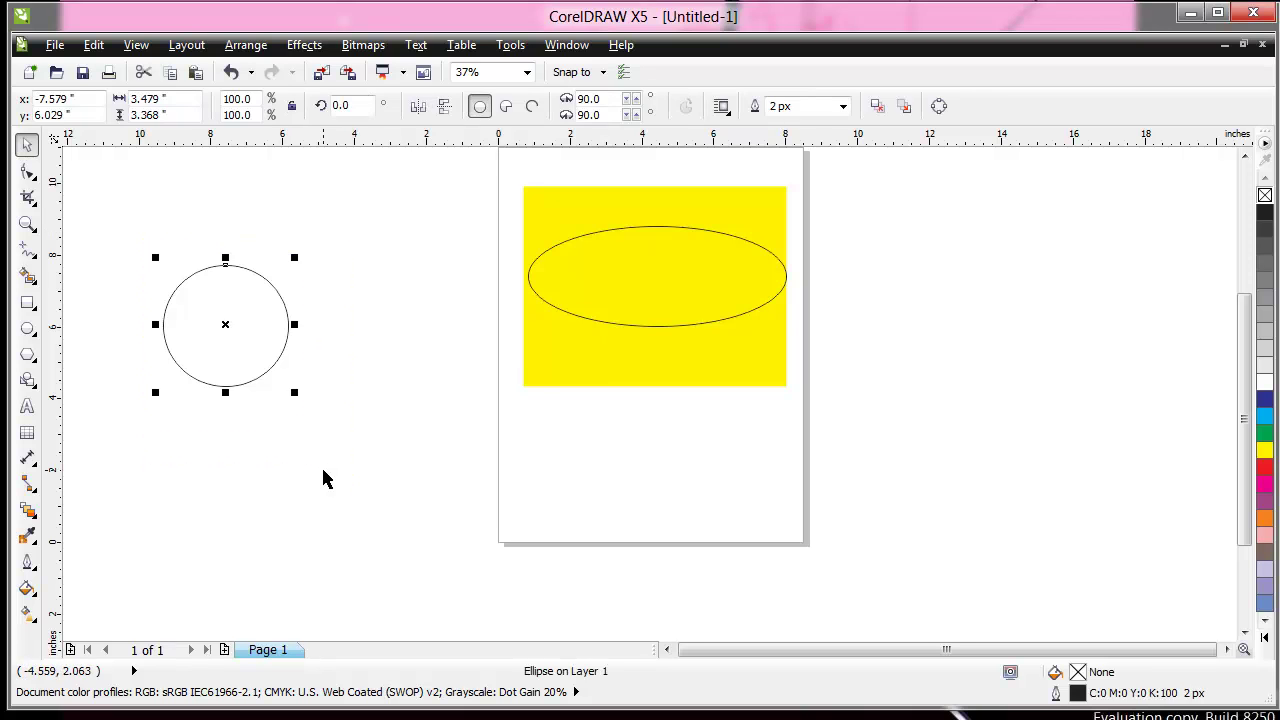
key(Delete)
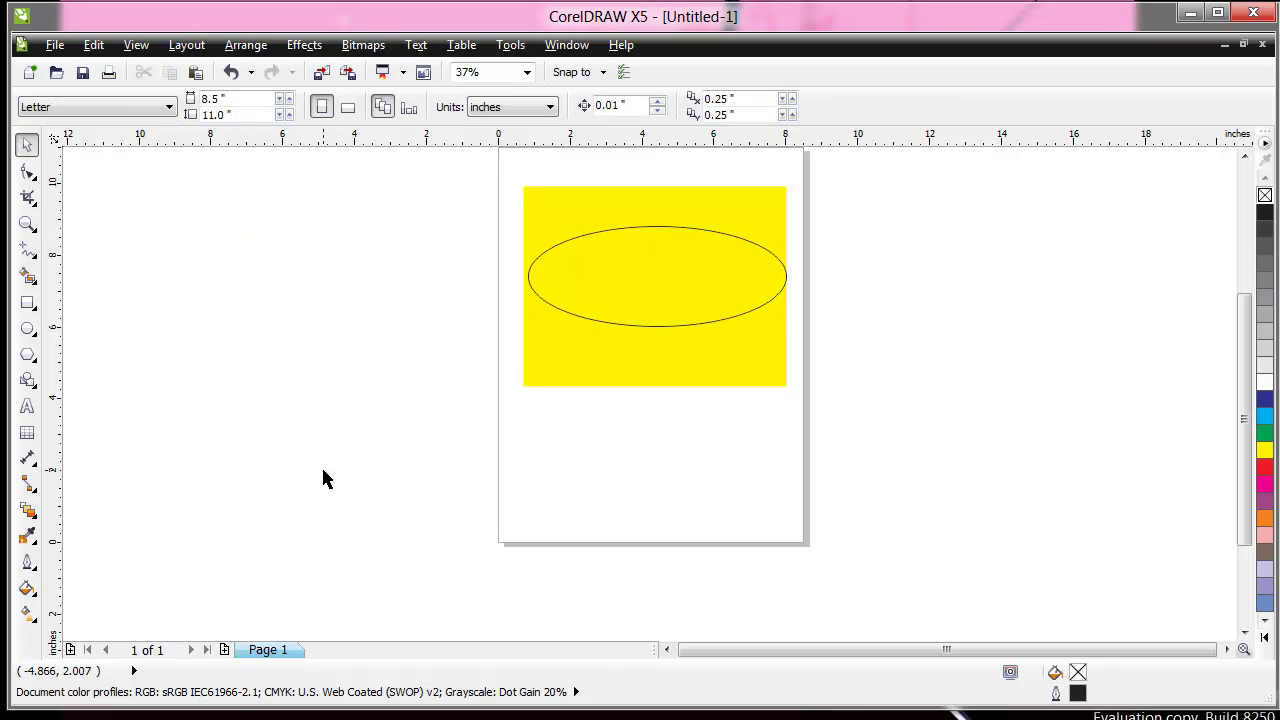
Fill the ellipse dark blue (C:100 M:100 Y:0 K:0), remove its outline and centre it on the rectangle.
click(645, 291)
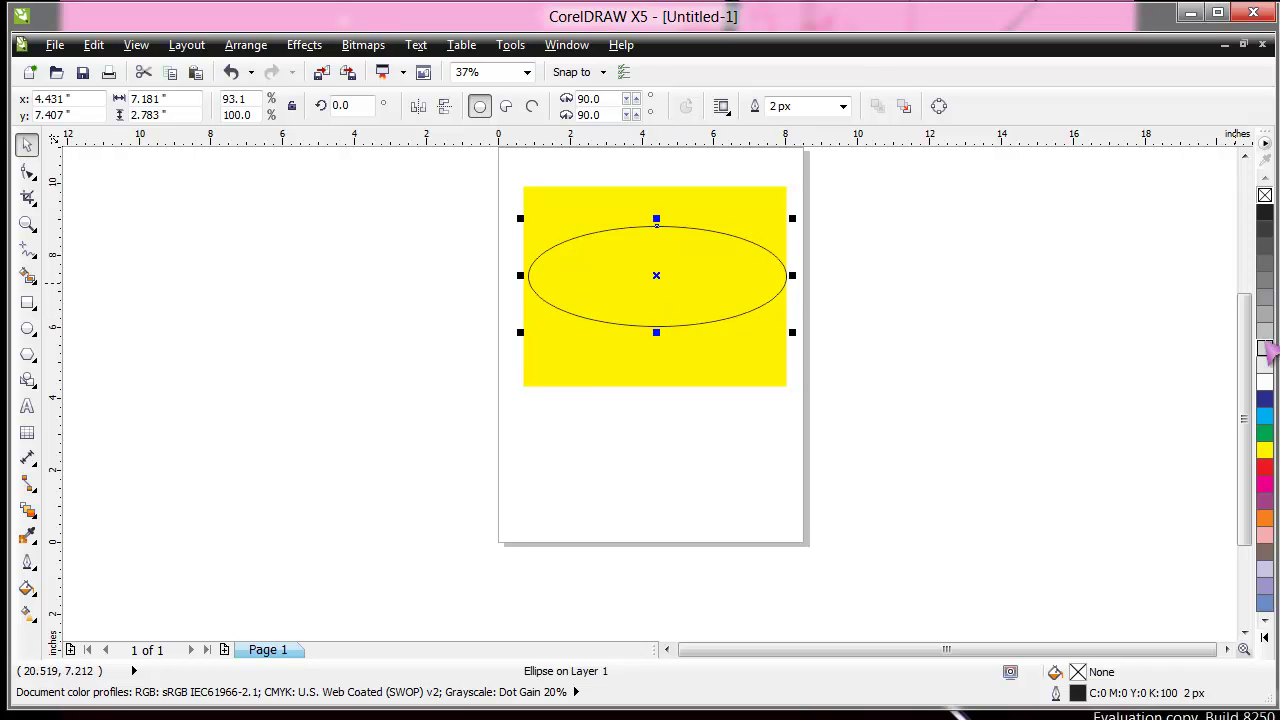
click(1264, 399)
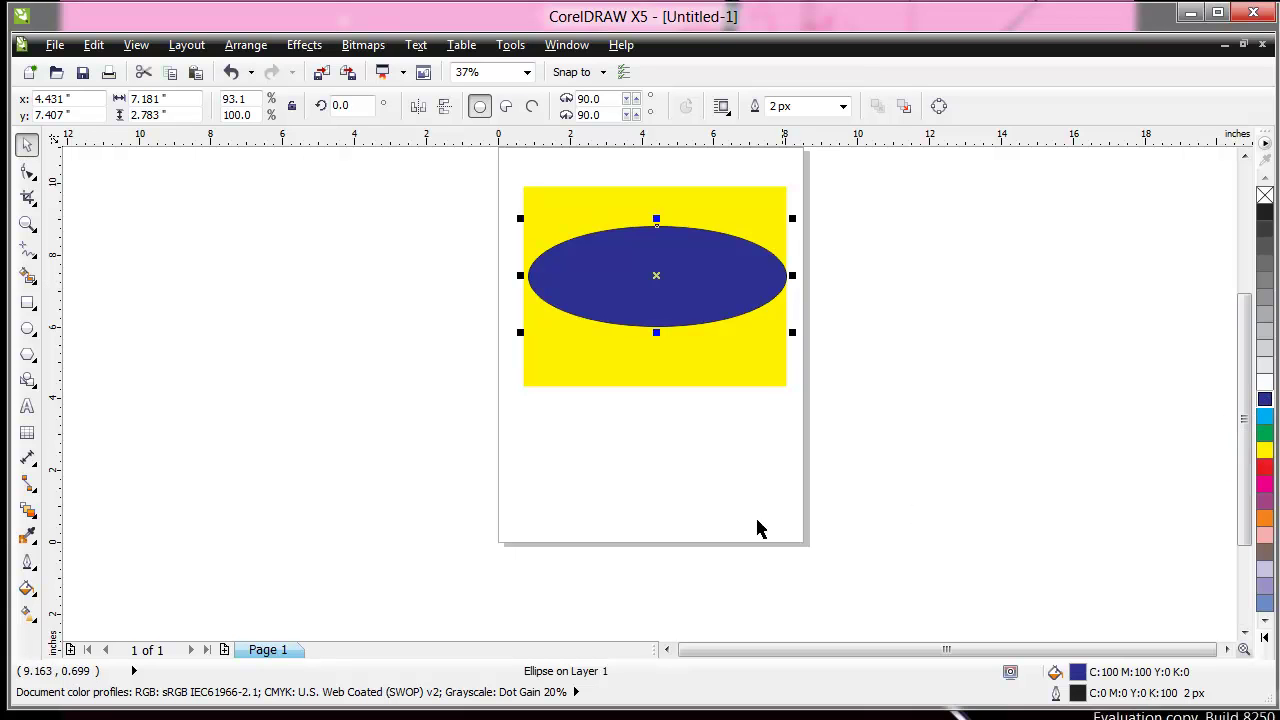
right_click(1265, 195)
click(676, 581)
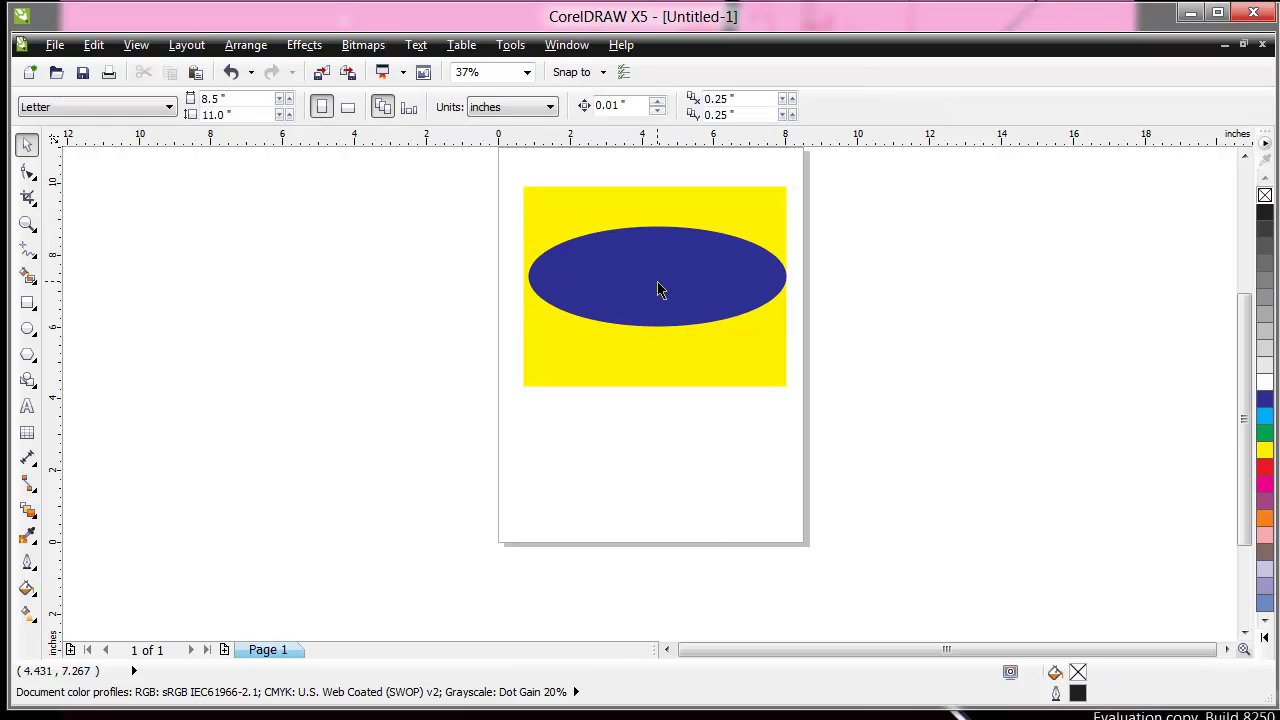
drag(669, 277, 660, 286)
Zoom in and stretch the ellipse's left side to the rectangle's left edge.
click(751, 529)
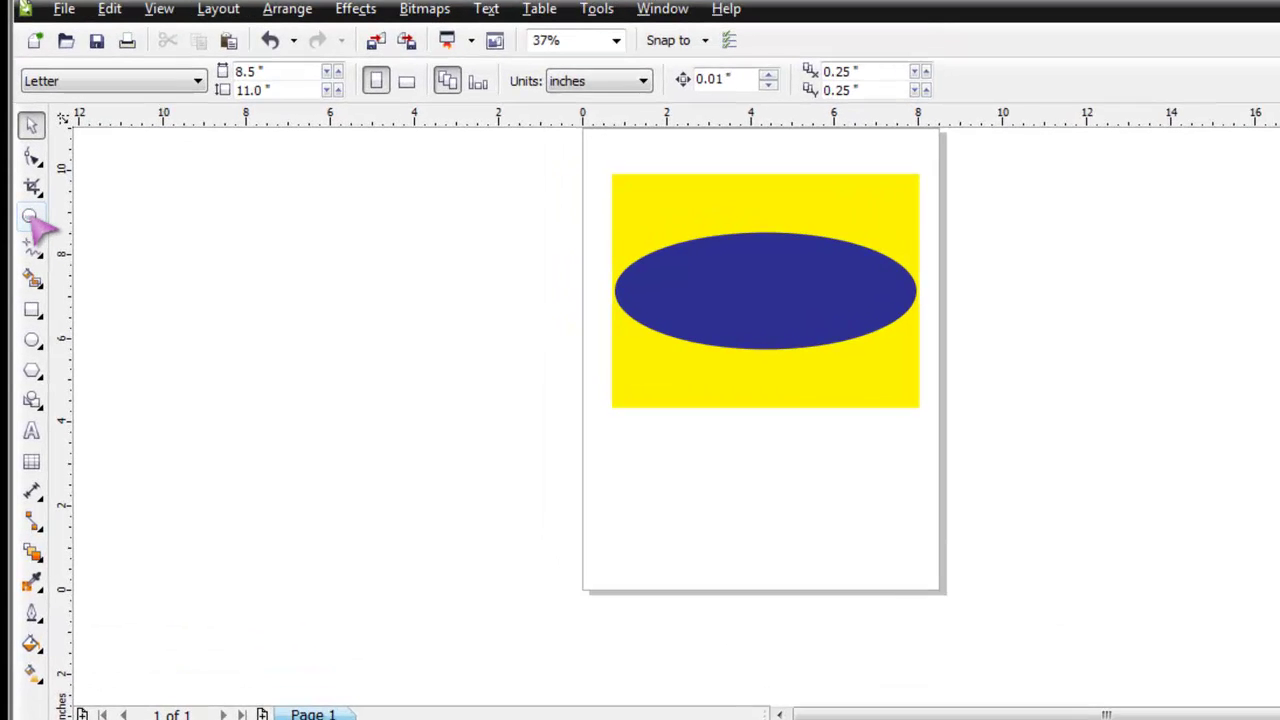
click(27, 224)
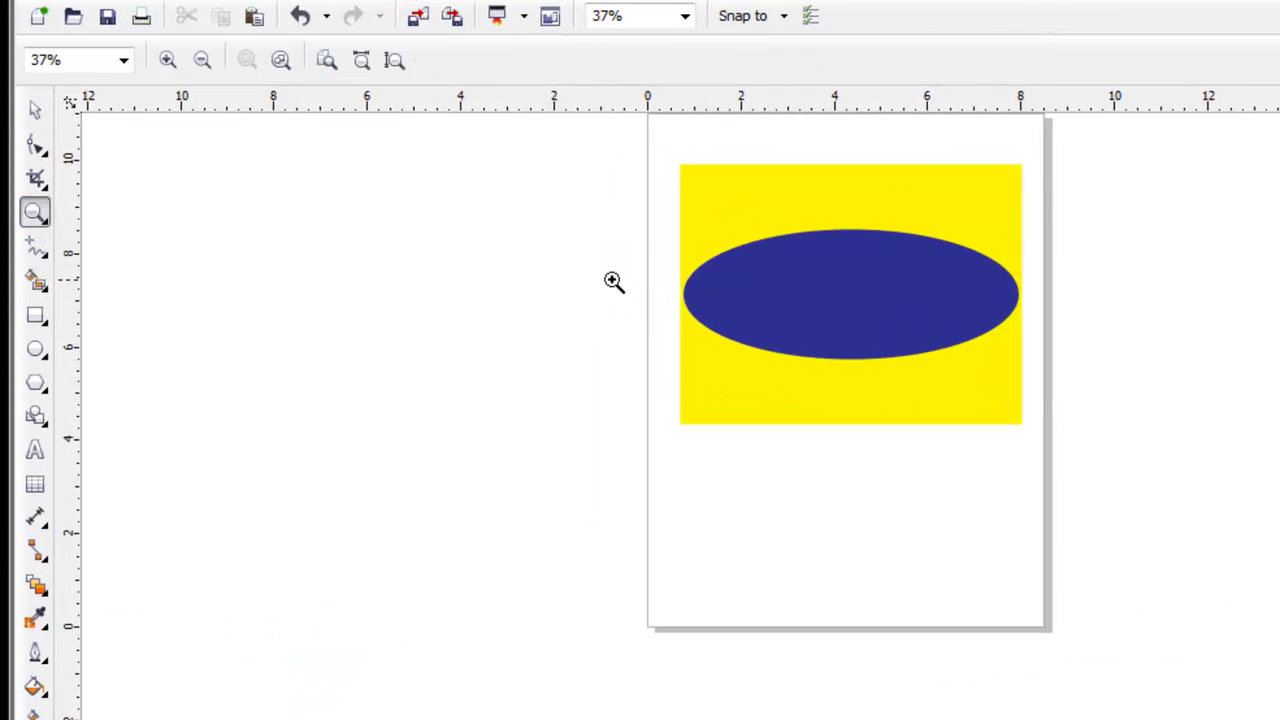
drag(660, 258, 712, 333)
click(35, 109)
click(1149, 377)
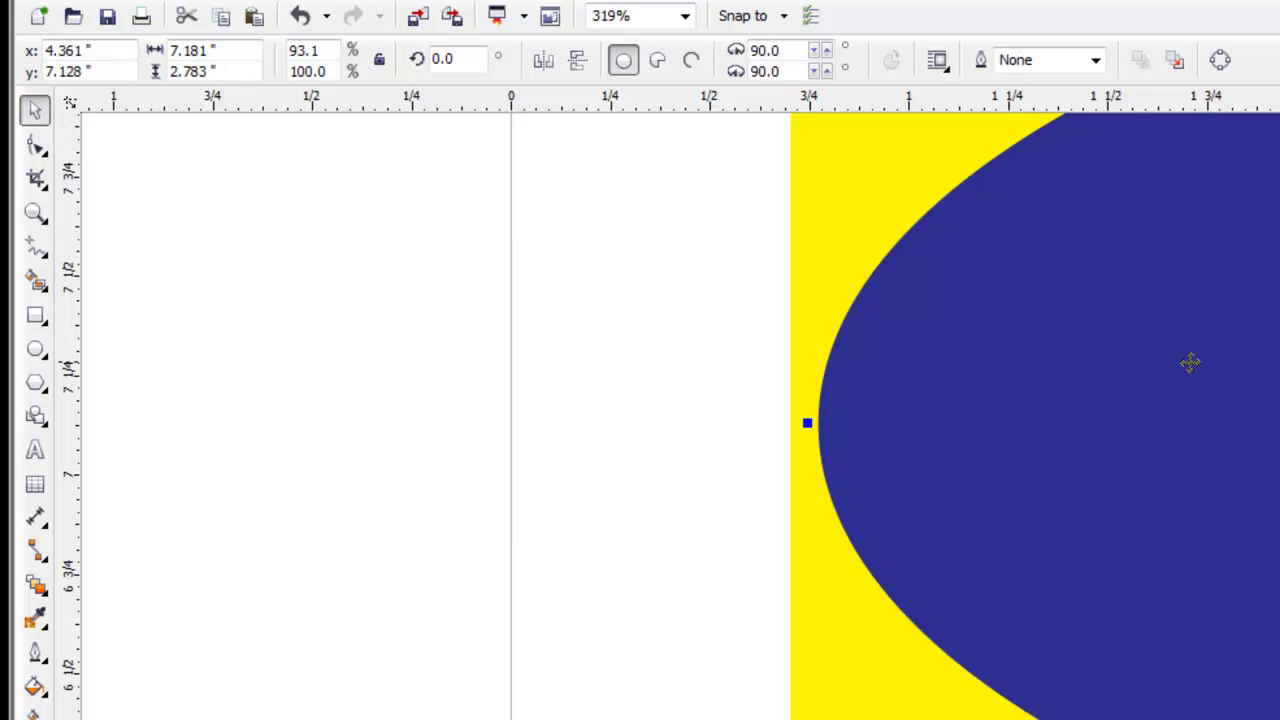
drag(810, 423, 789, 425)
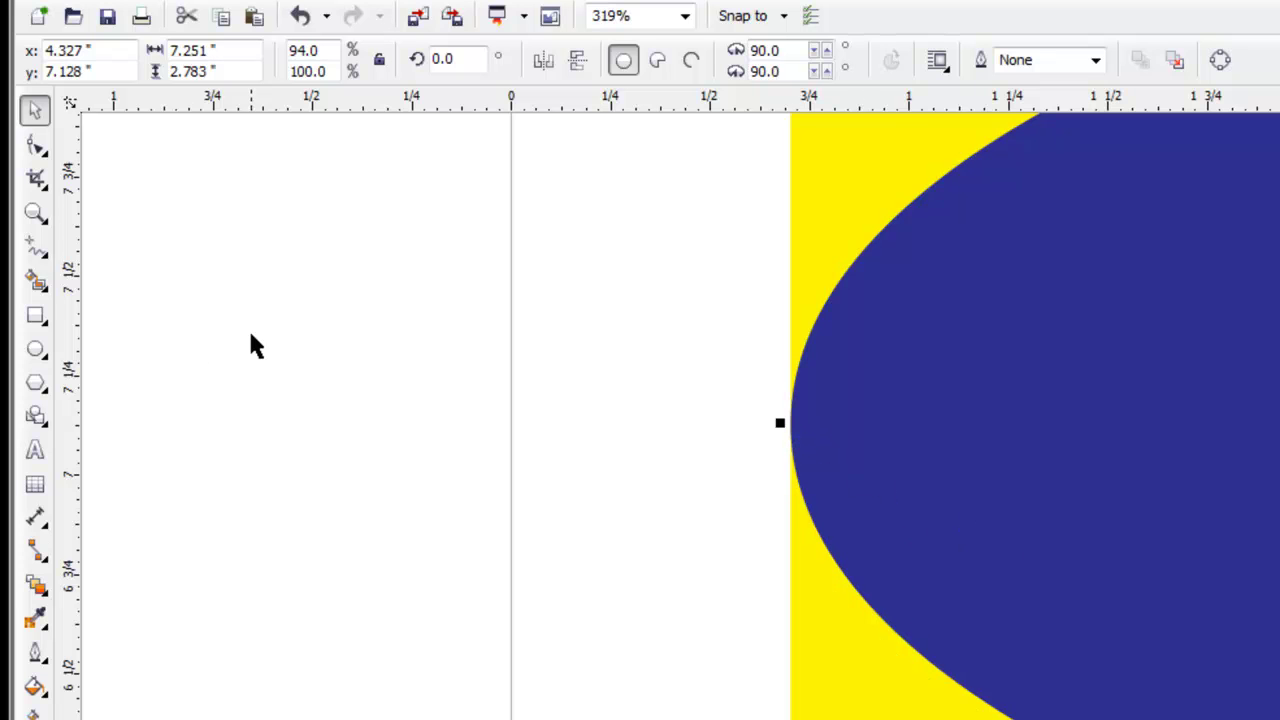
Stretch the ellipse's right side to the rectangle's right edge, then zoom out to the whole page.
scroll(680, 400, right, 10)
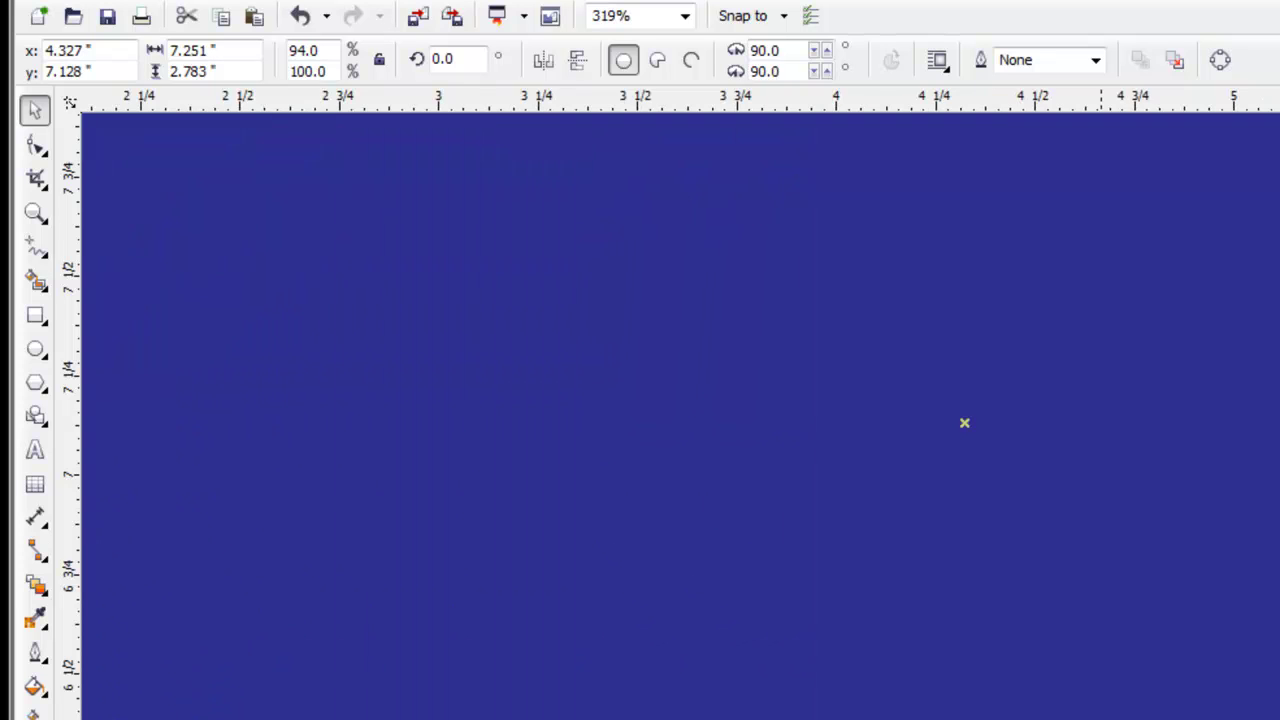
scroll(680, 400, right, 3)
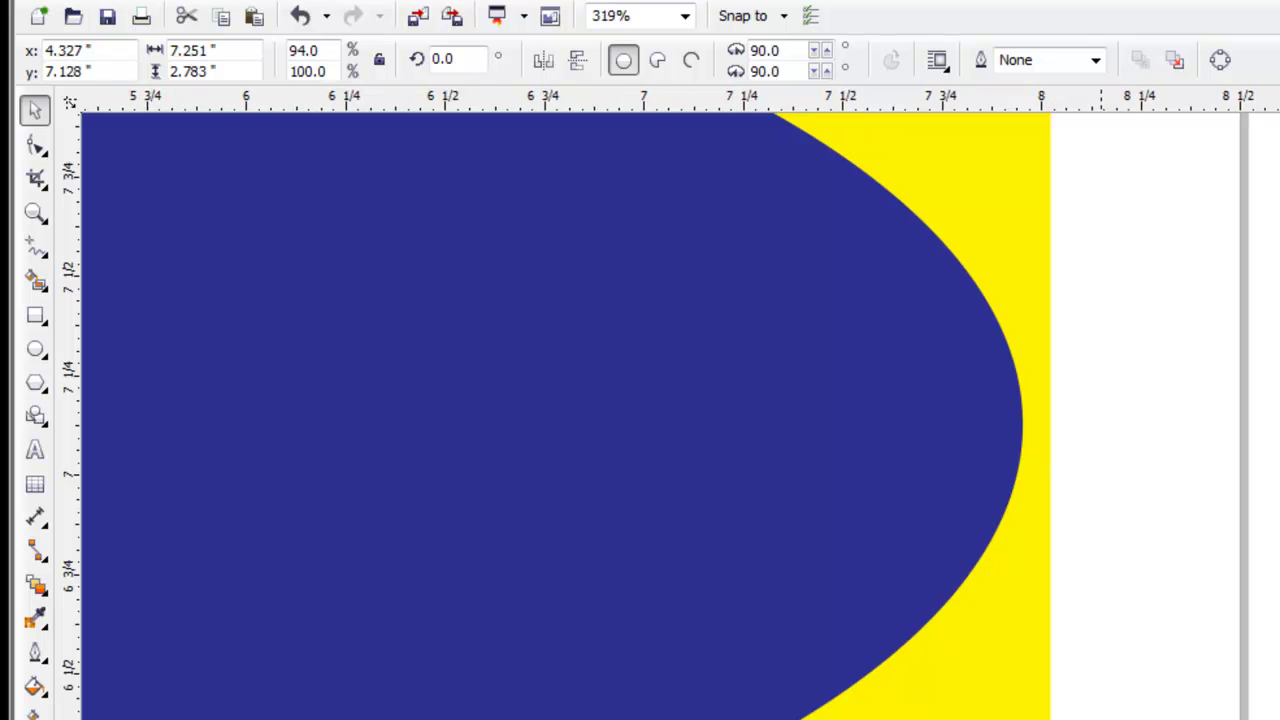
drag(1018, 421, 1038, 421)
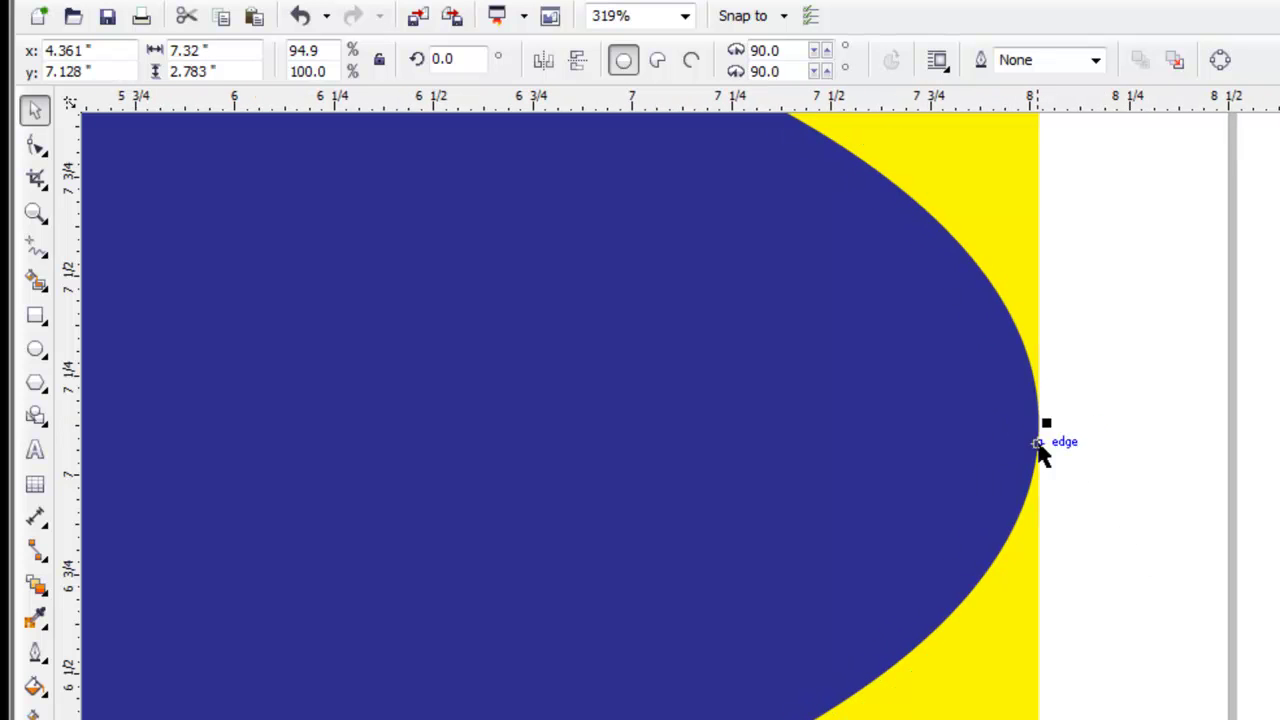
click(35, 213)
scroll(455, 365, down, 5)
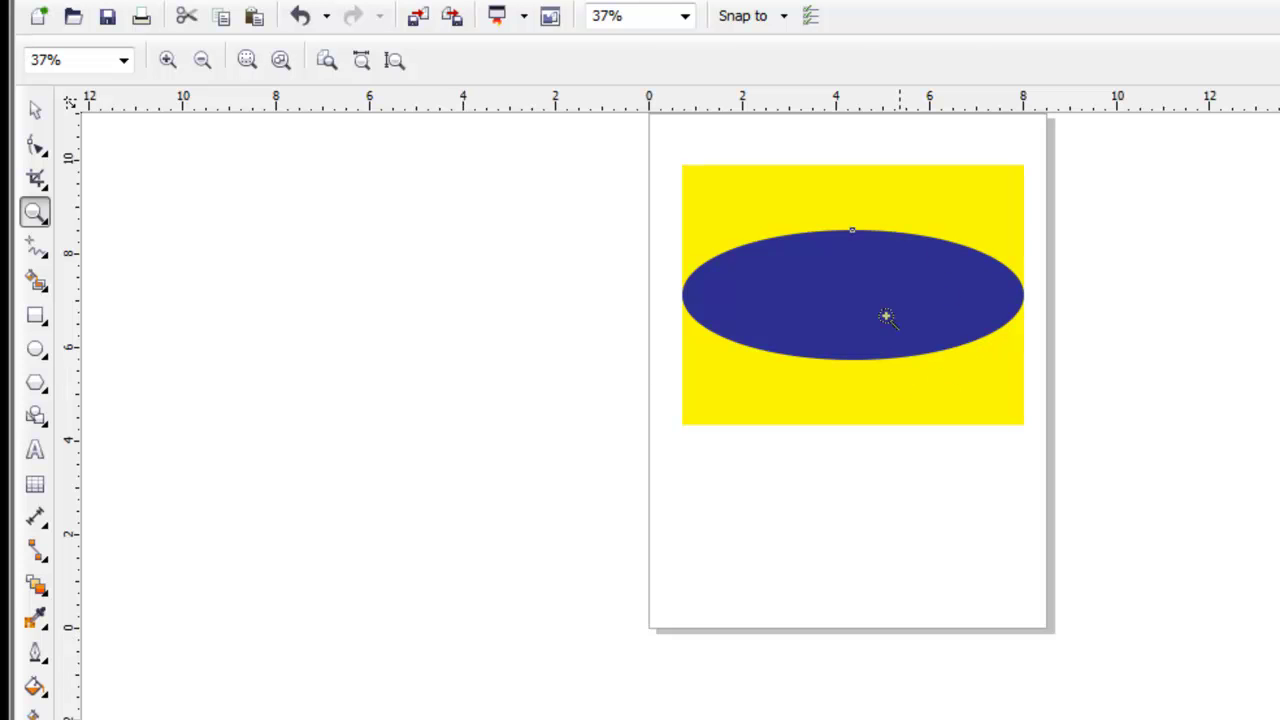
click(36, 111)
click(230, 272)
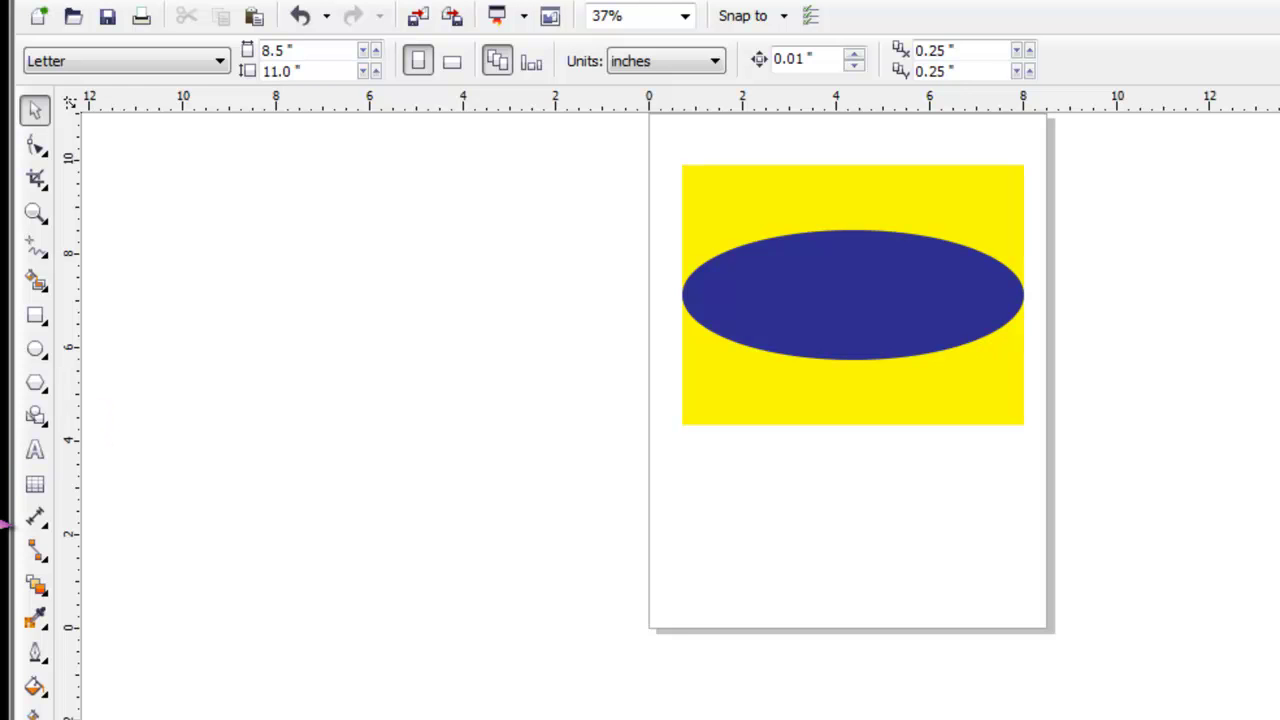
Add the text 'MTN' in 24 pt Arial just below the yellow rectangle.
click(35, 452)
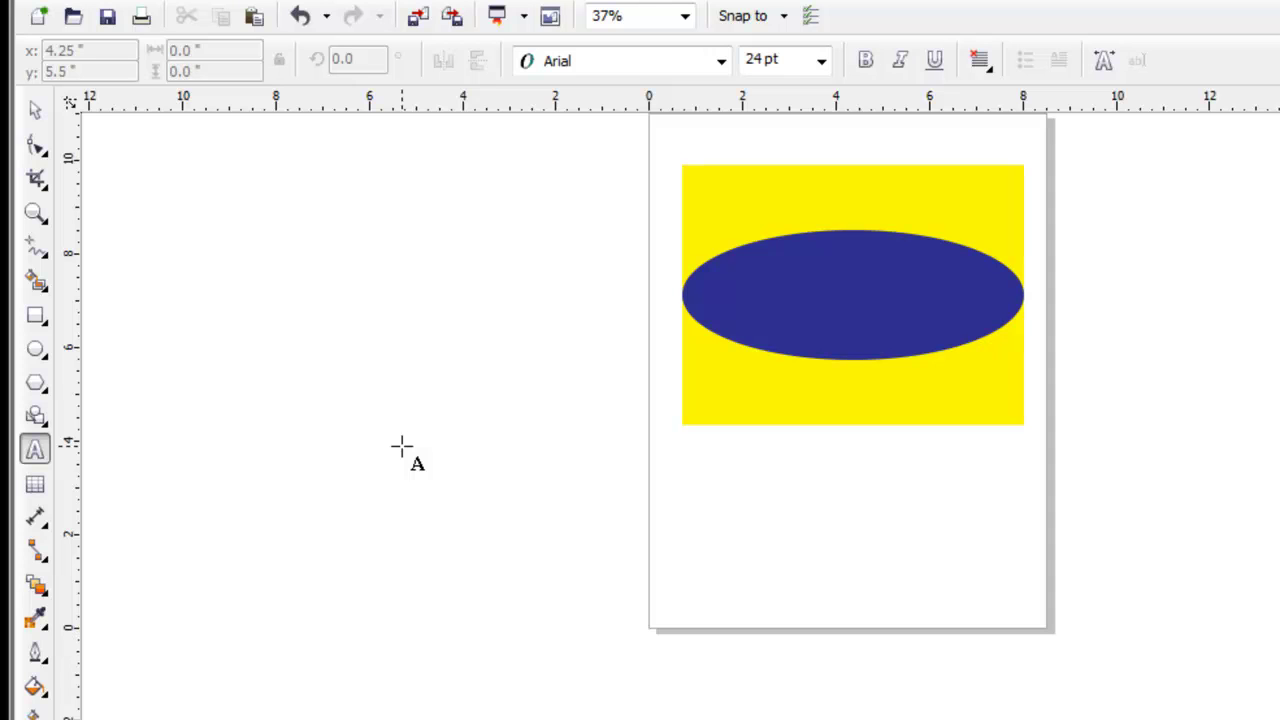
click(767, 475)
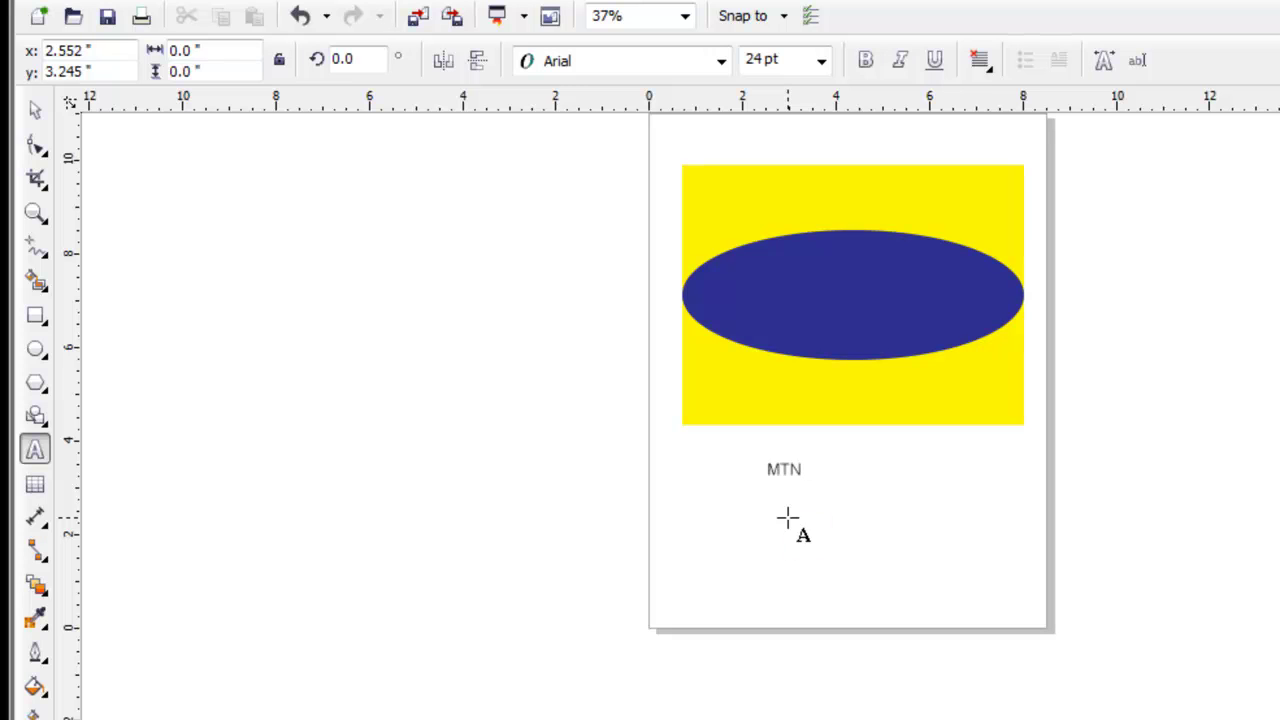
key(Escape)
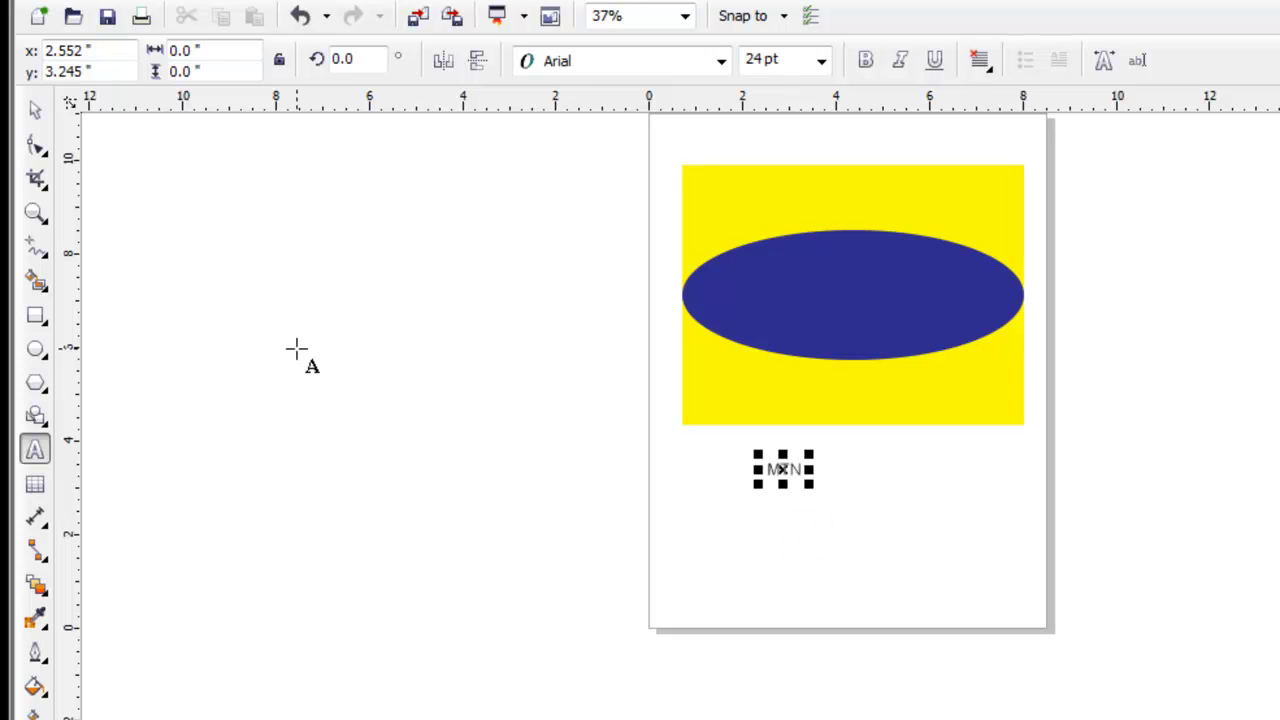
click(33, 110)
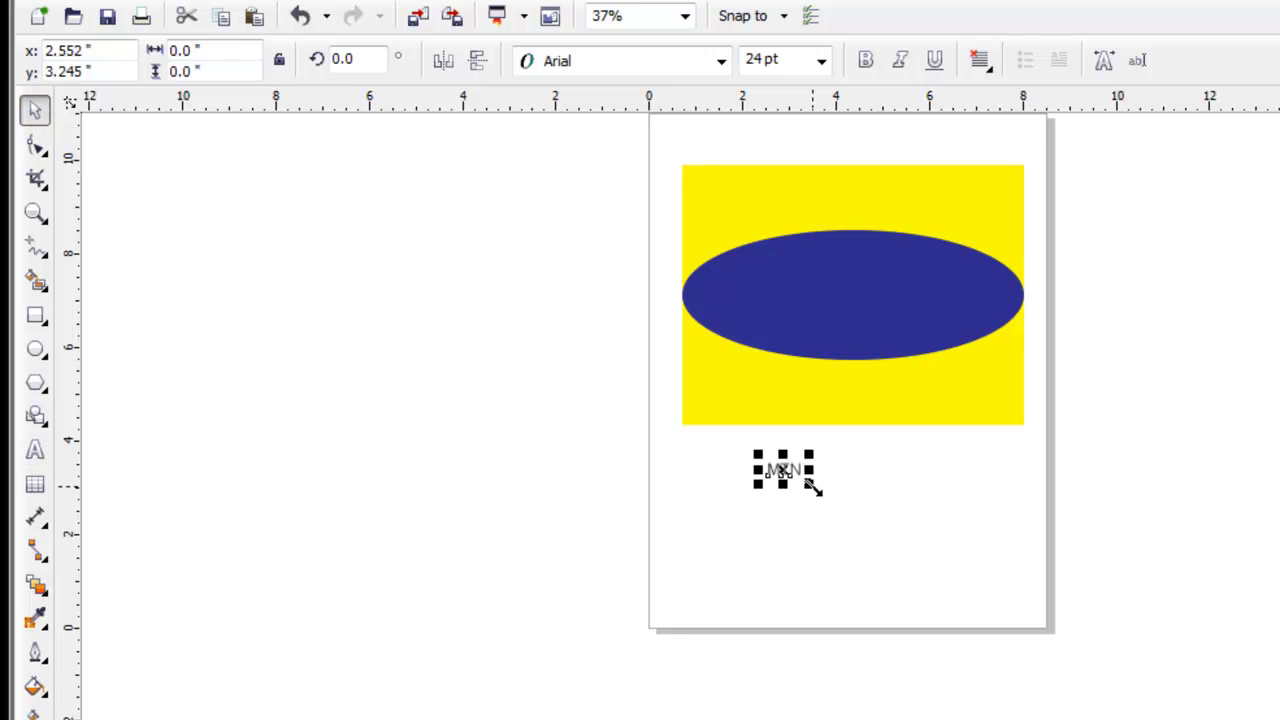
Set the MTN text to 170 pt and move it onto the centre of the blue oval.
drag(814, 486, 952, 563)
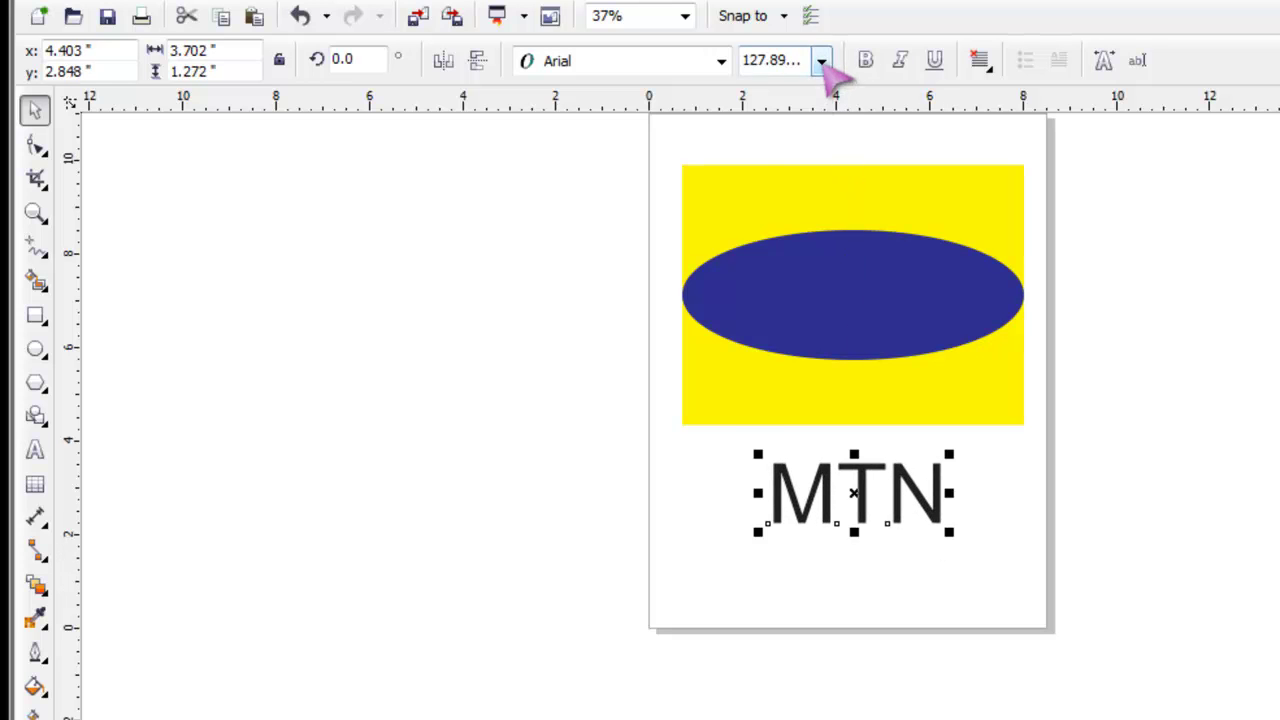
click(821, 61)
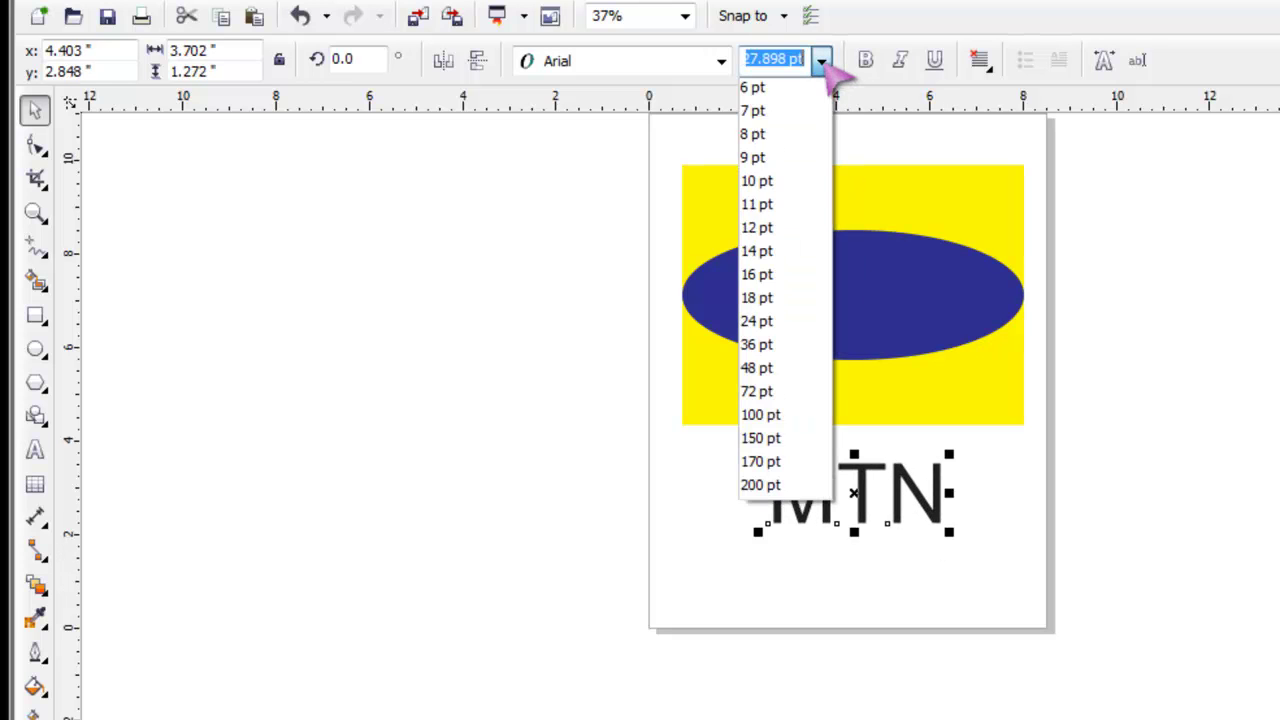
click(795, 461)
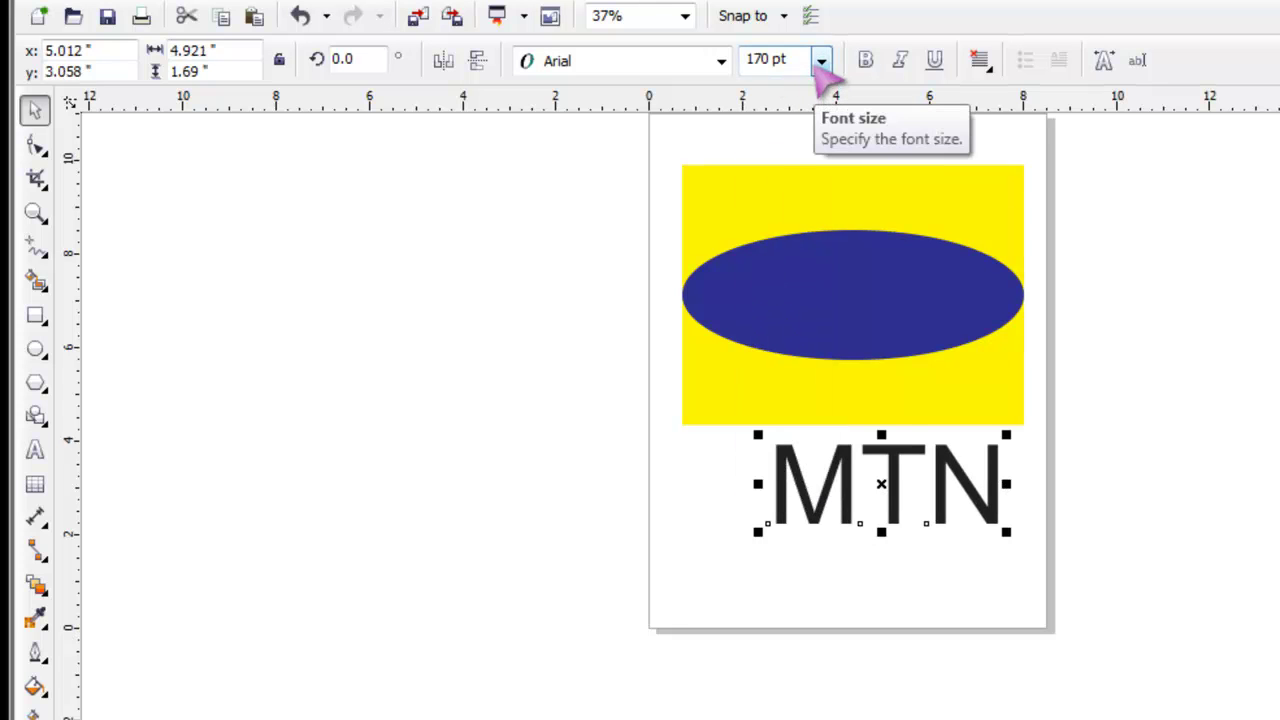
click(880, 480)
drag(880, 480, 850, 294)
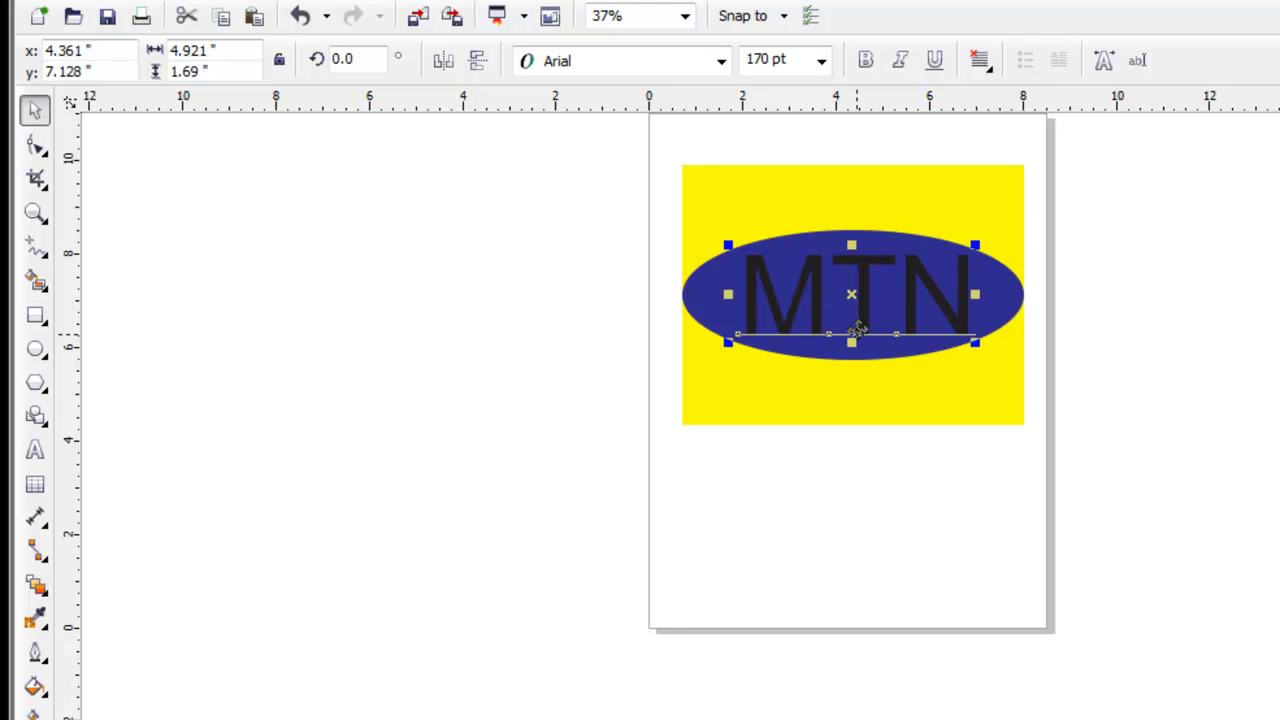
Make MTN bold, italic and white, and zoom to fit the full page height.
click(866, 60)
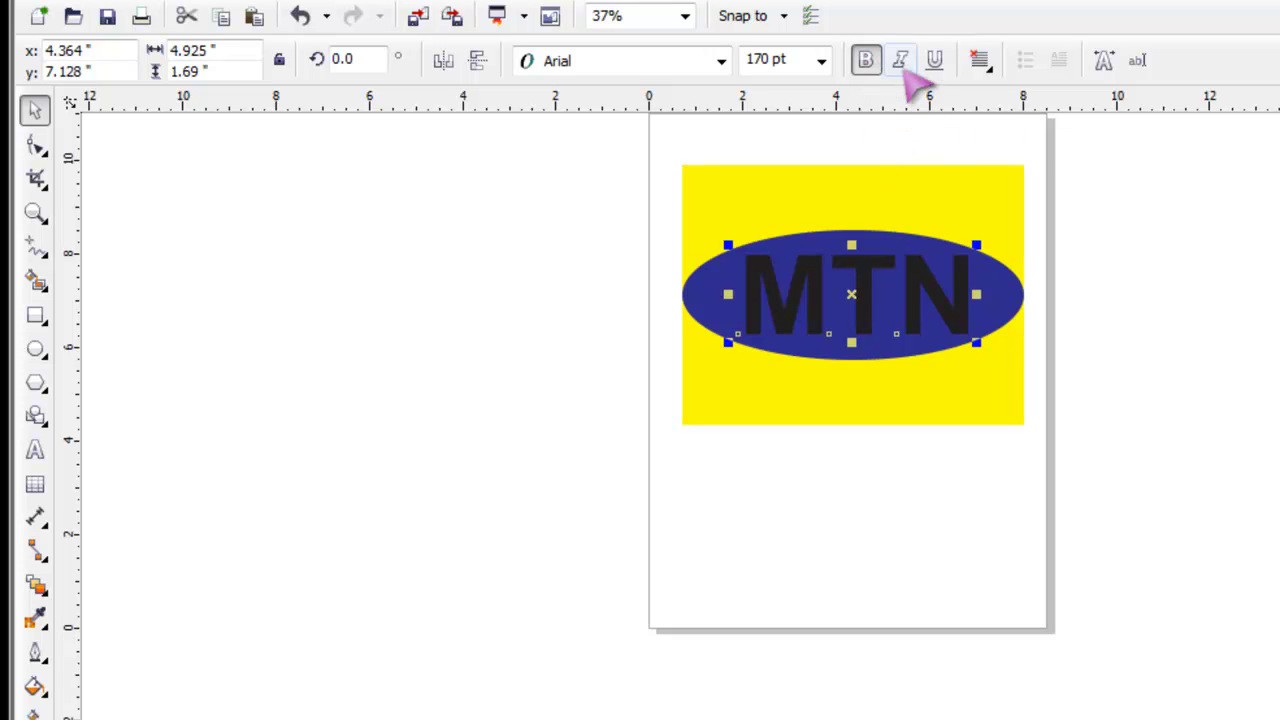
click(901, 61)
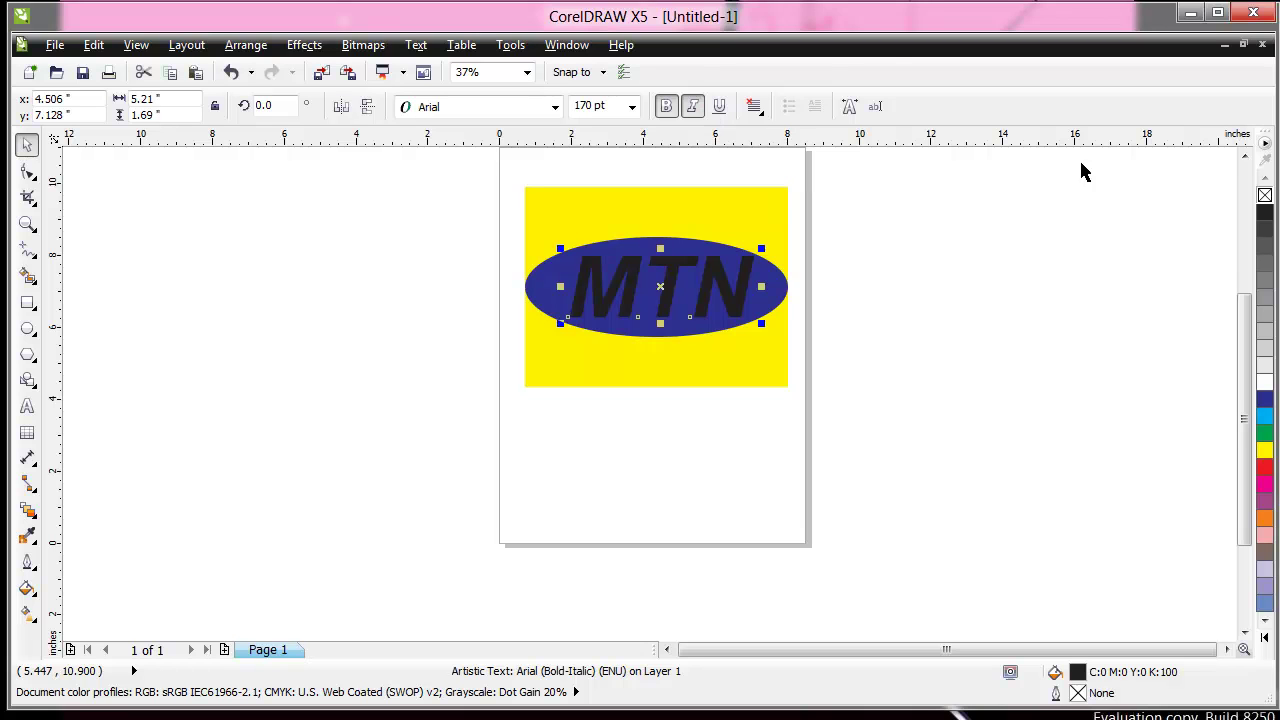
click(1265, 384)
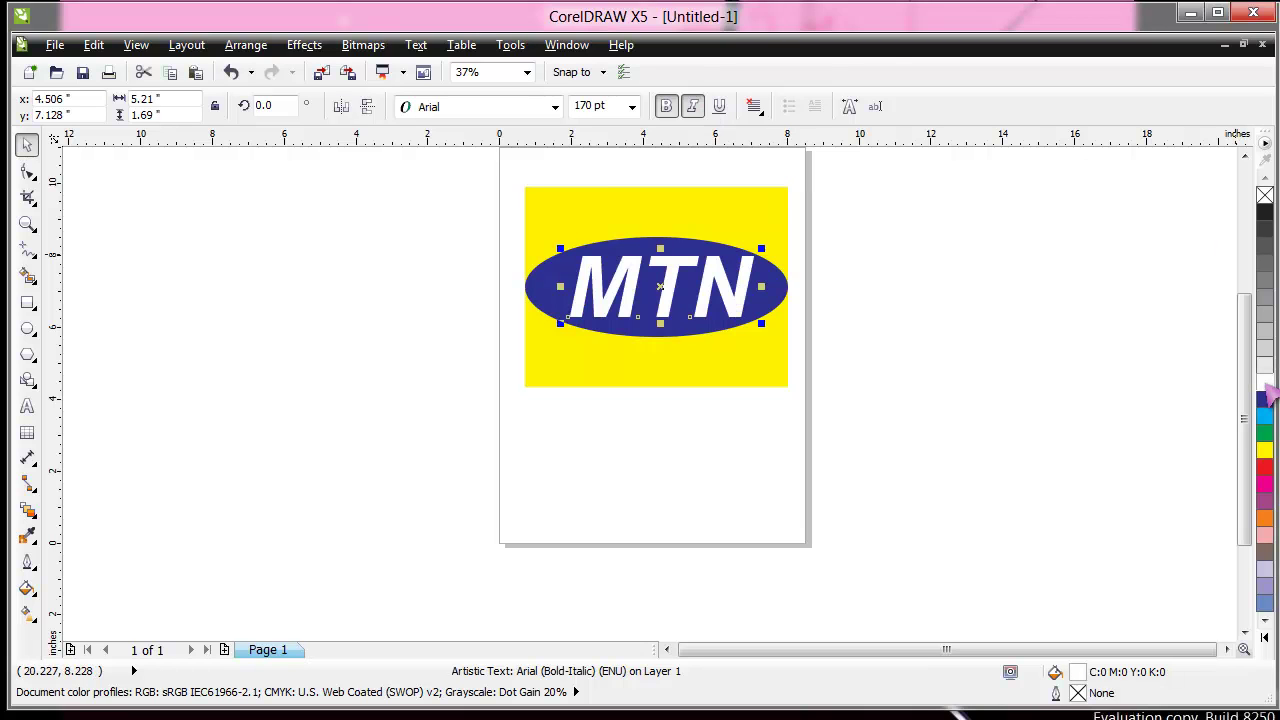
key(F3)
key(F3)
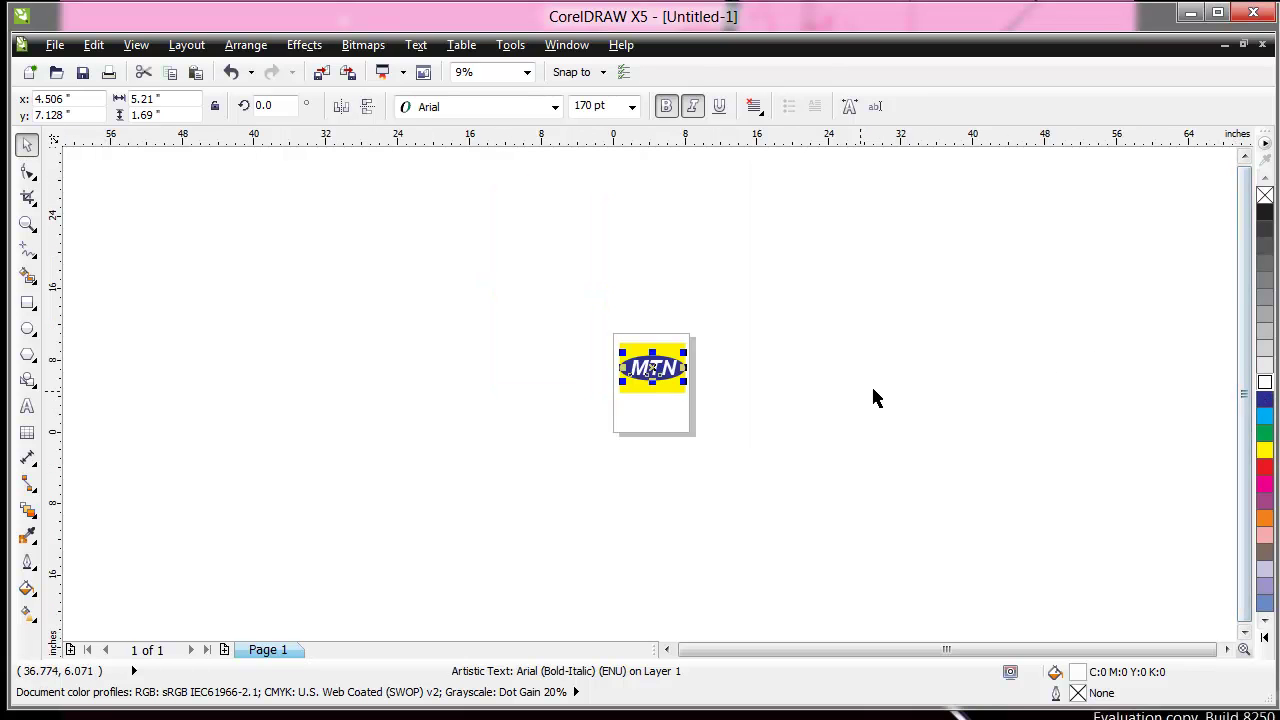
click(527, 72)
click(510, 150)
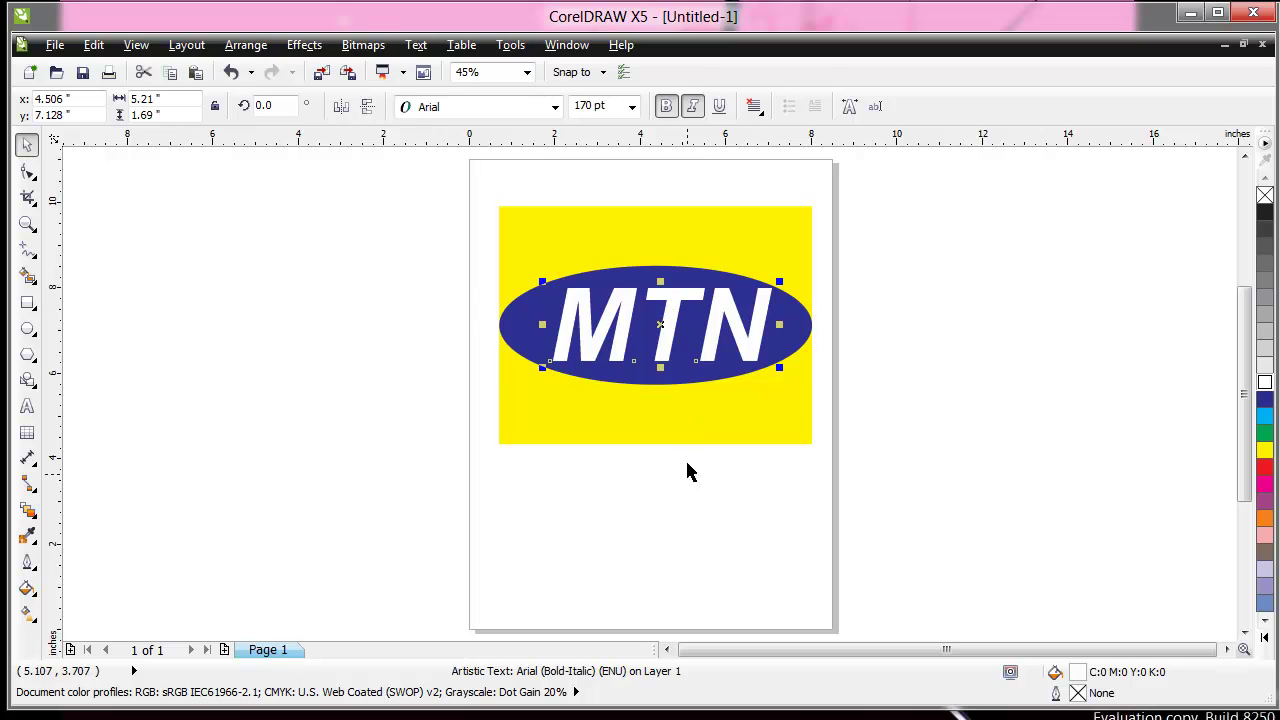
click(690, 505)
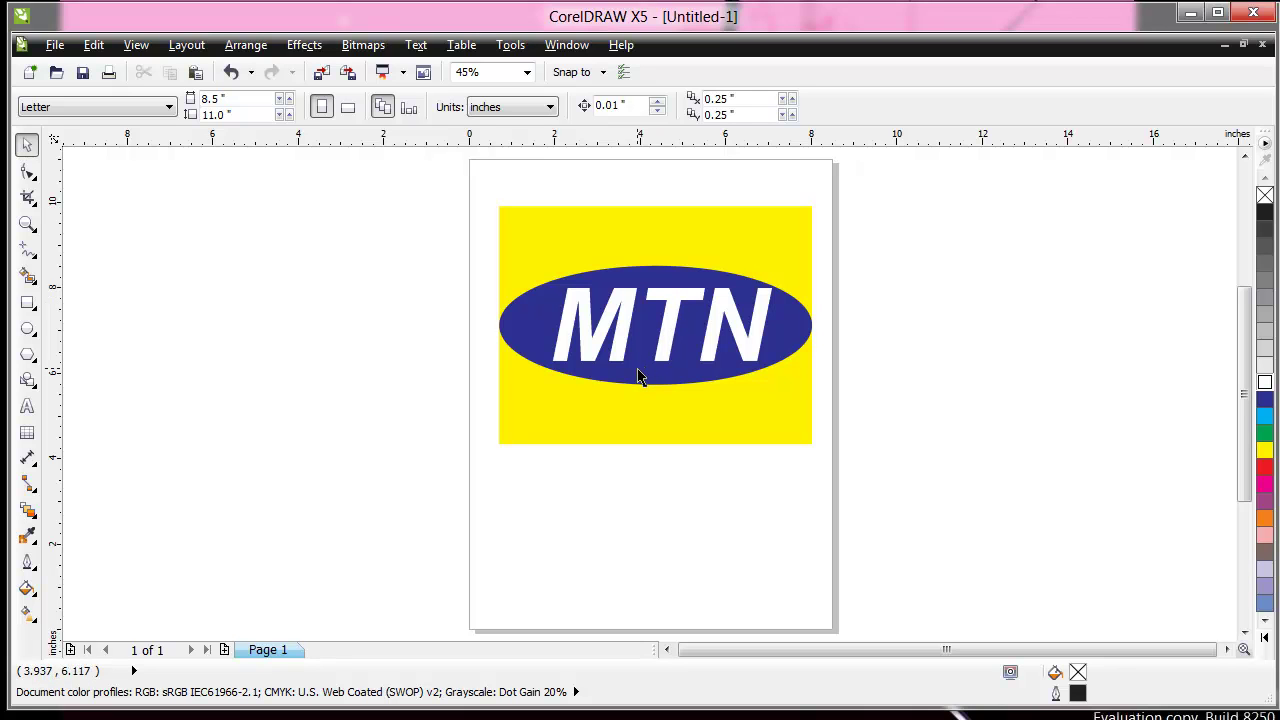
click(630, 318)
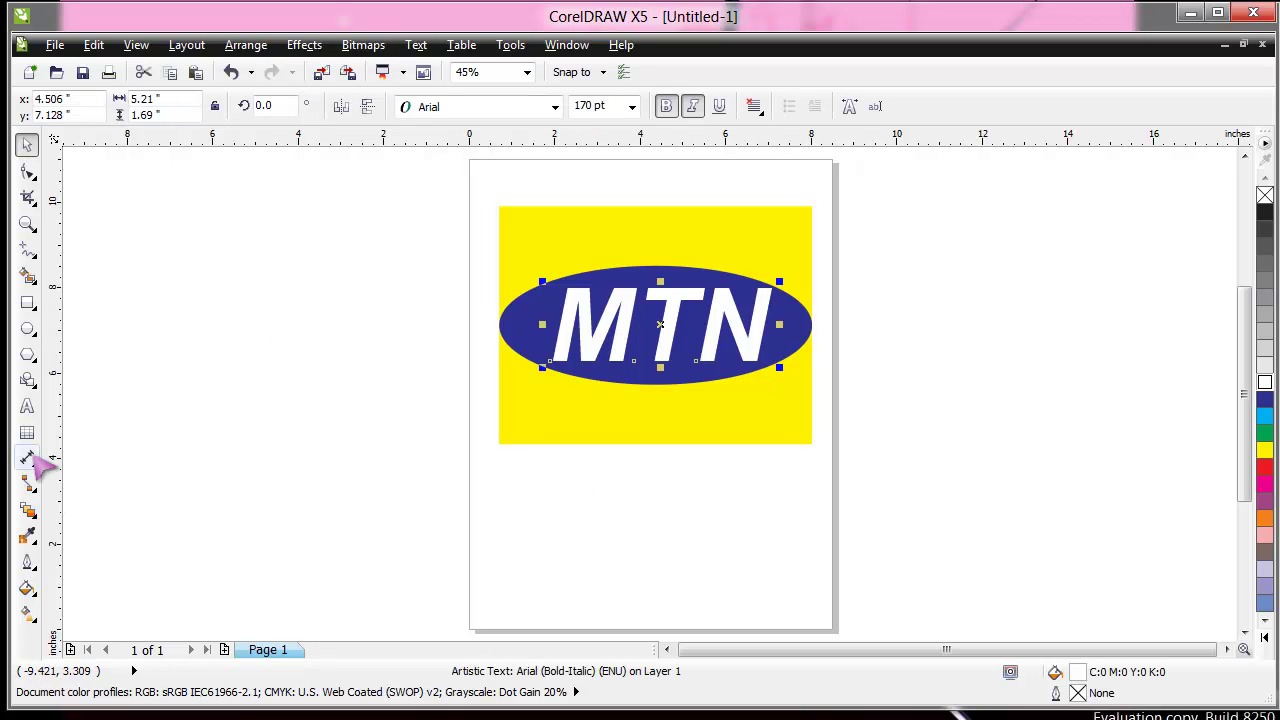
Type M, T and N as three separate text objects below the logo.
click(27, 406)
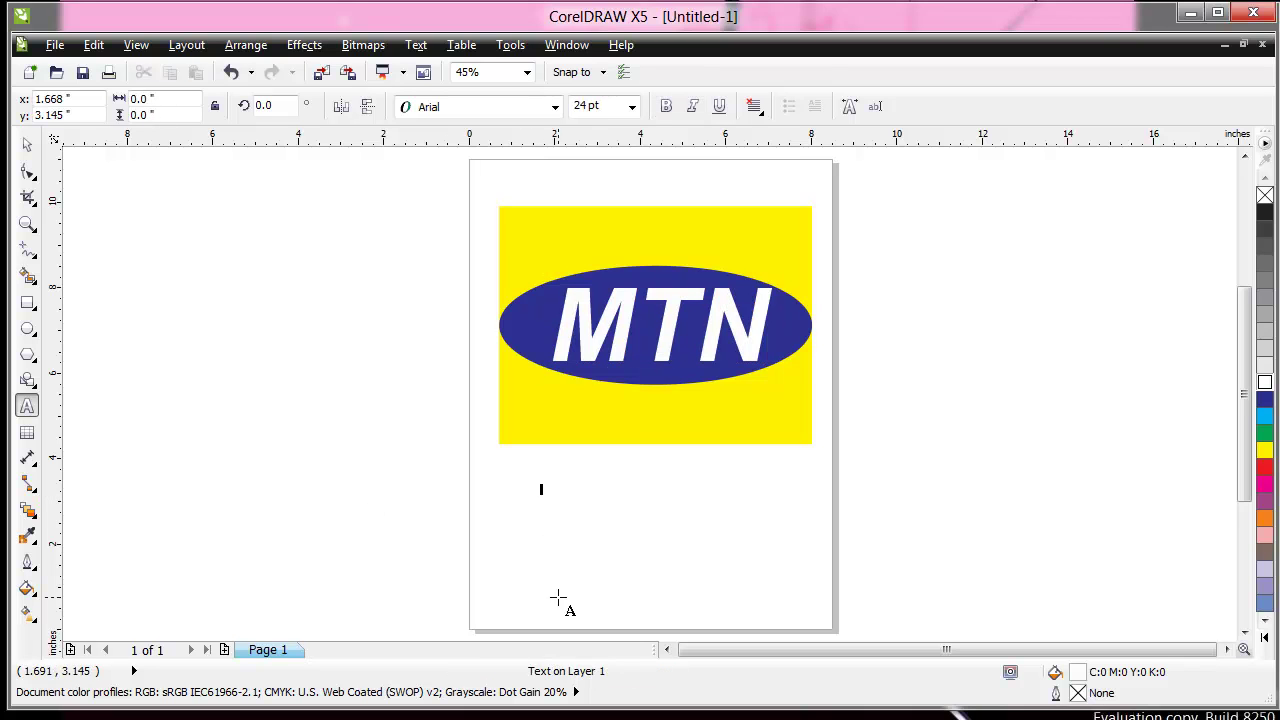
text(M)
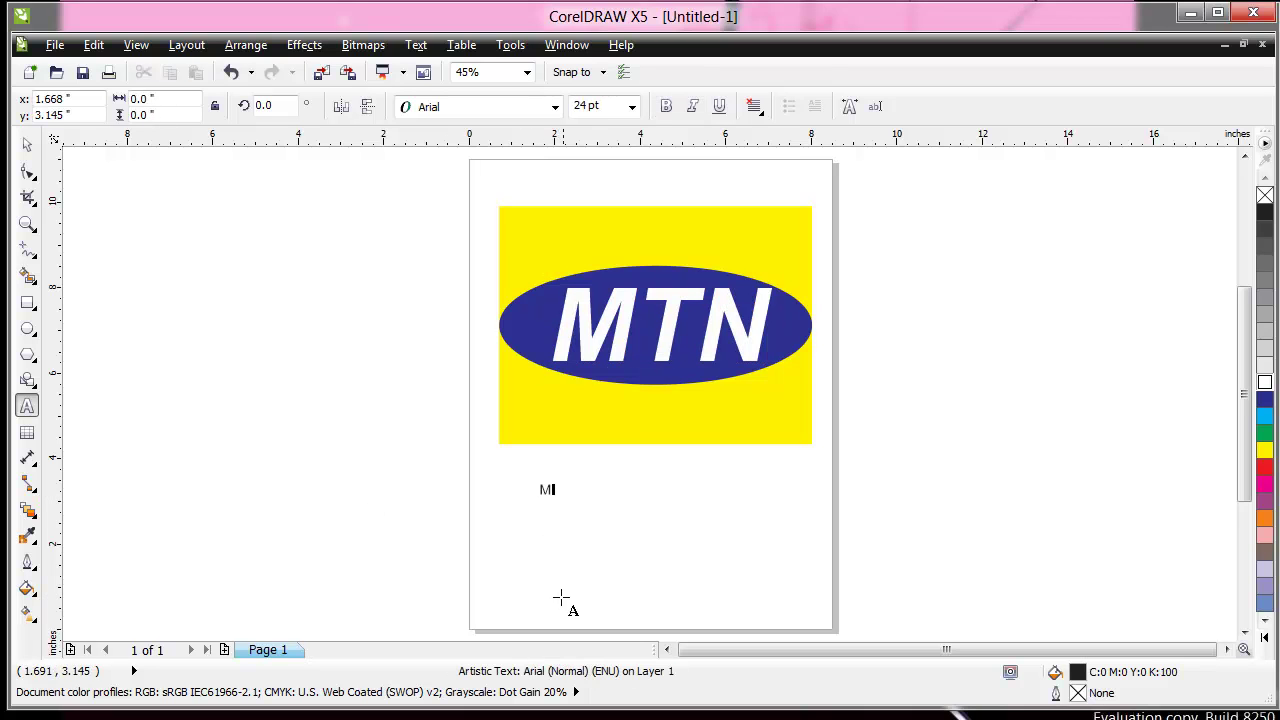
click(578, 570)
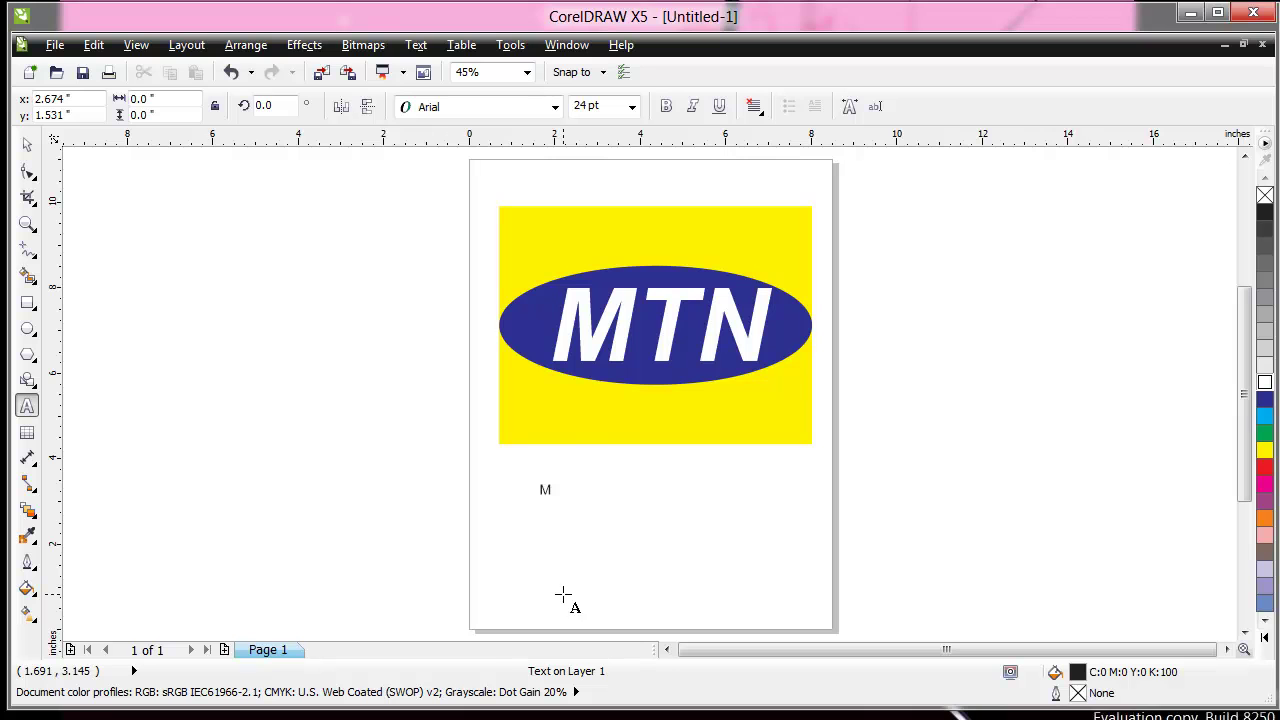
text(T)
key(Escape)
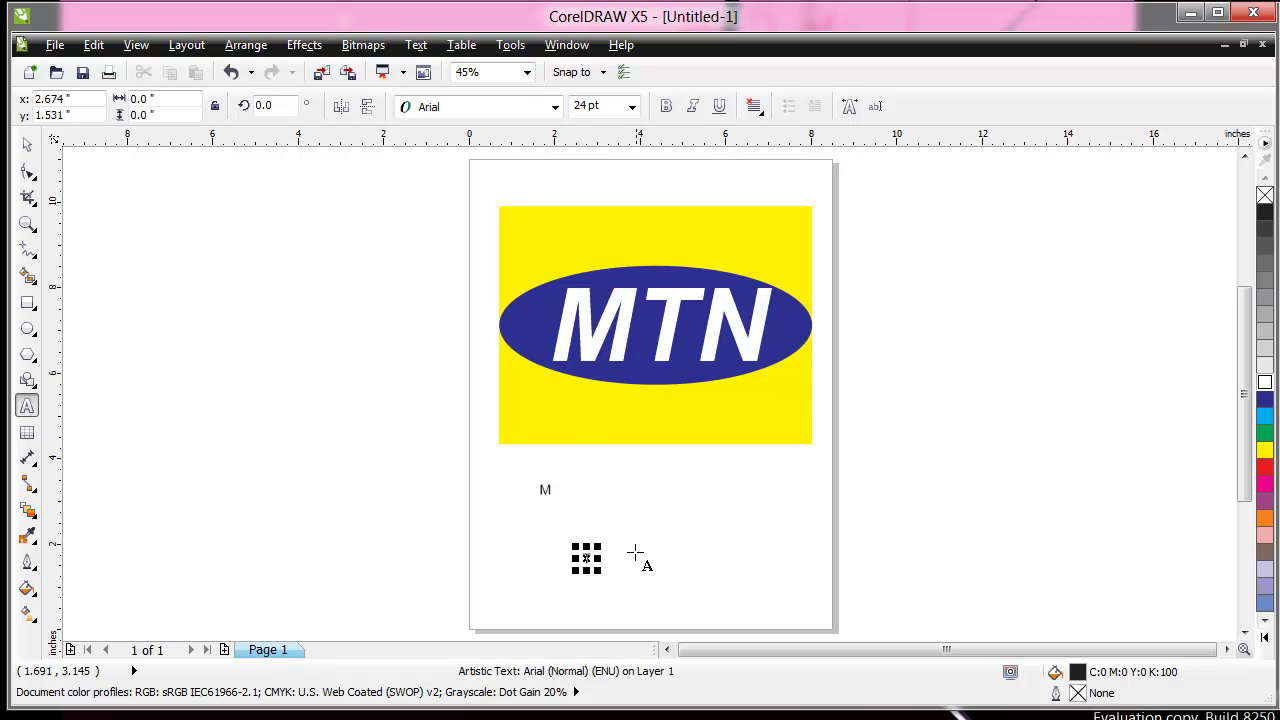
click(642, 535)
text(N)
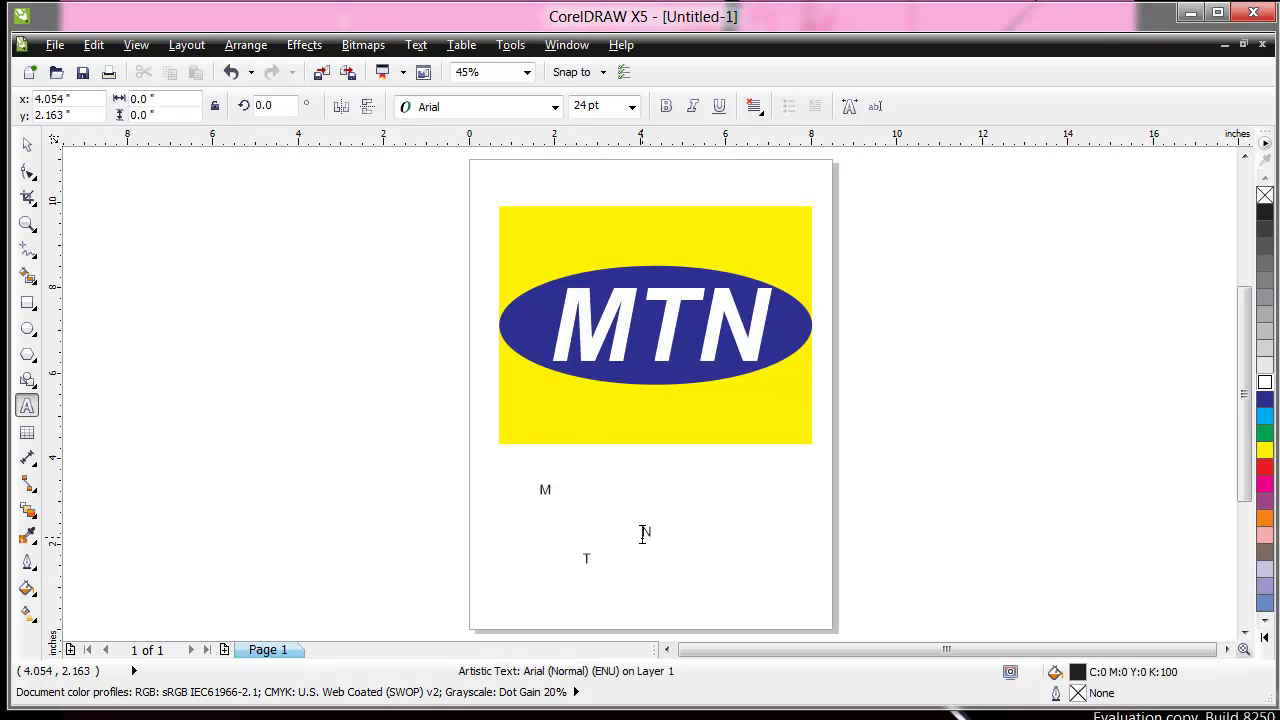
key(Escape)
Line up the M, T and N letters side by side and enlarge them to 142 pt.
click(27, 145)
mouse_move(546, 490)
mouse_down()
mouse_move(571, 503)
mouse_move(560, 489)
mouse_up()
drag(643, 535, 573, 490)
click(530, 490)
drag(497, 445, 774, 609)
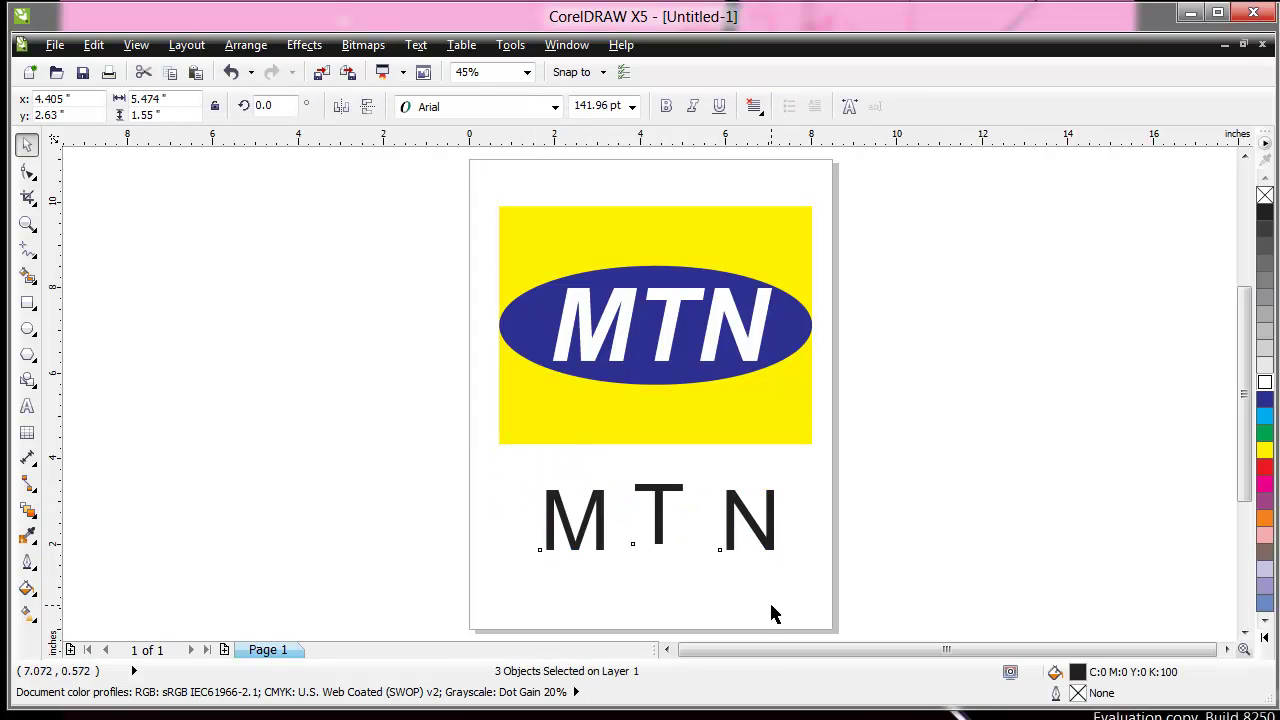
click(772, 609)
drag(636, 515, 610, 513)
Colour the M and N grey and the T yellow, and move N closer to T.
click(597, 509)
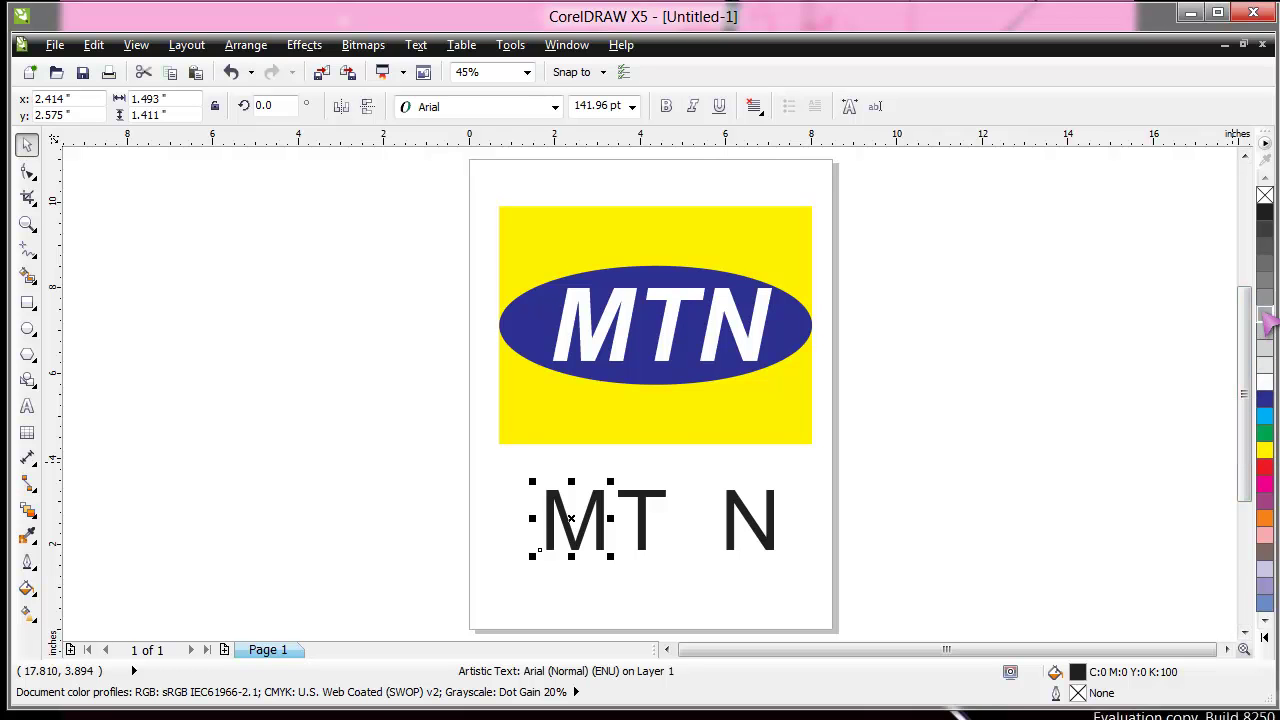
click(1265, 322)
click(784, 614)
click(770, 545)
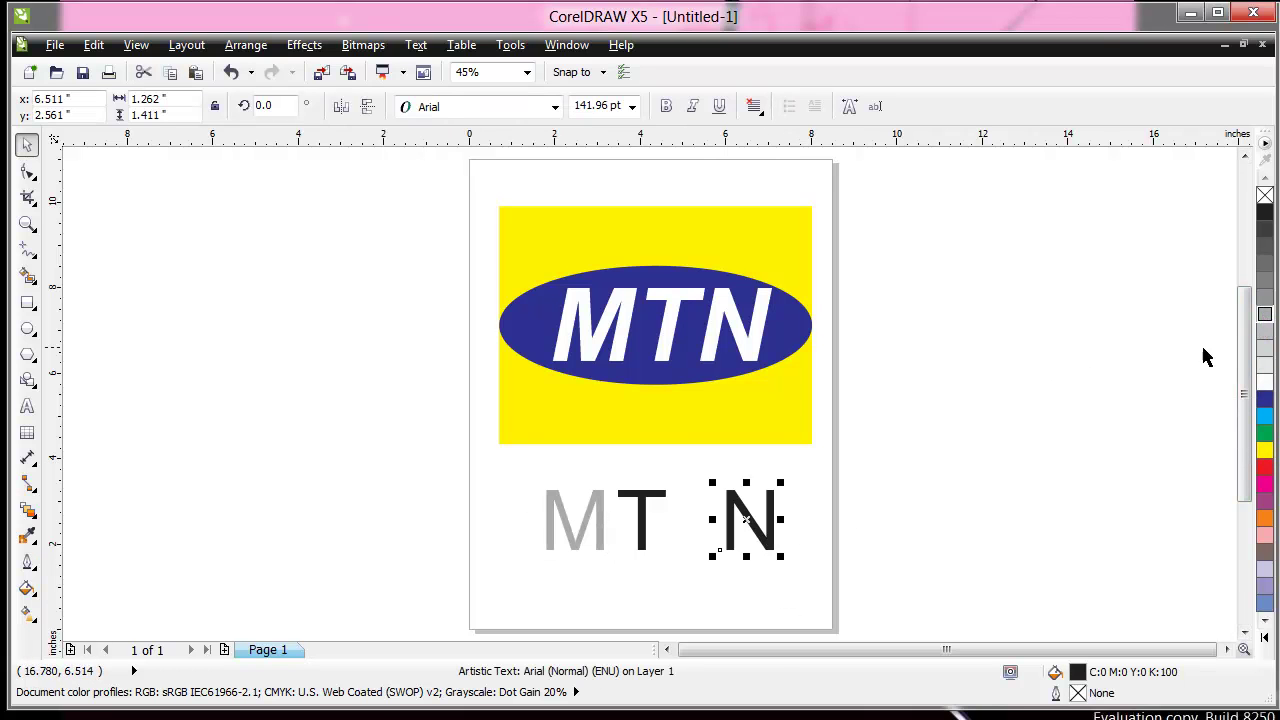
click(1265, 322)
click(651, 546)
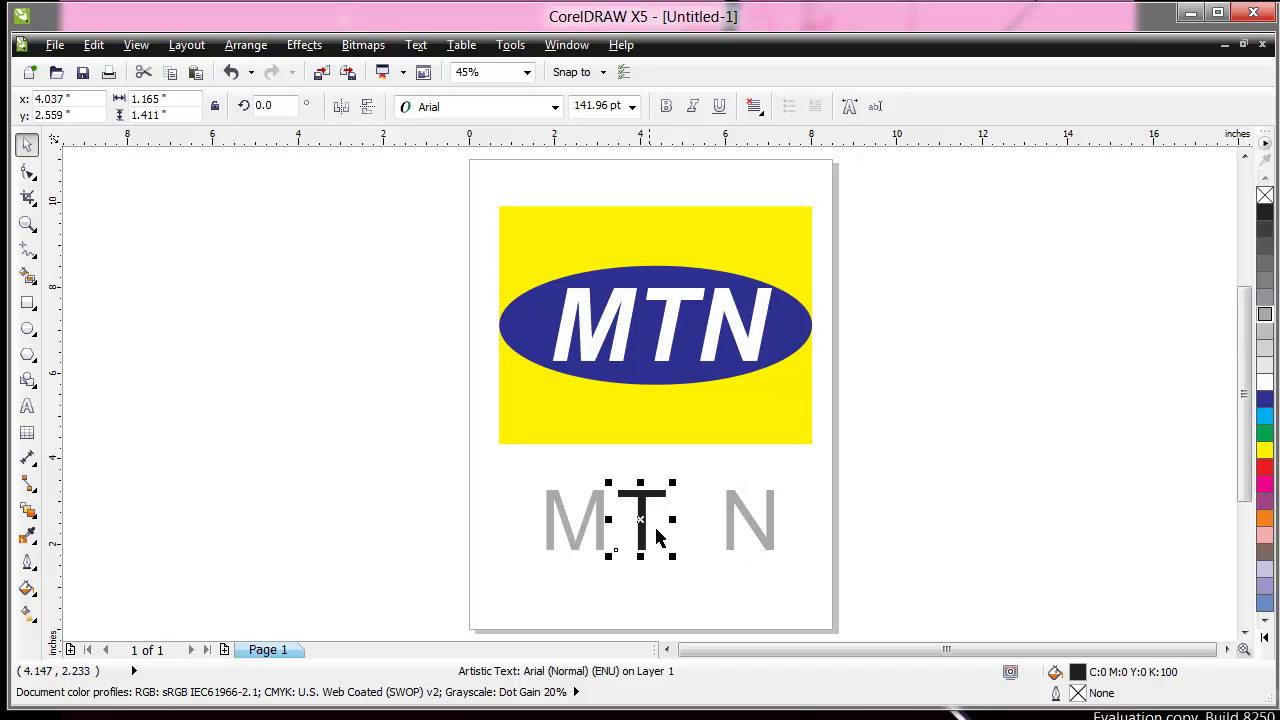
click(1265, 451)
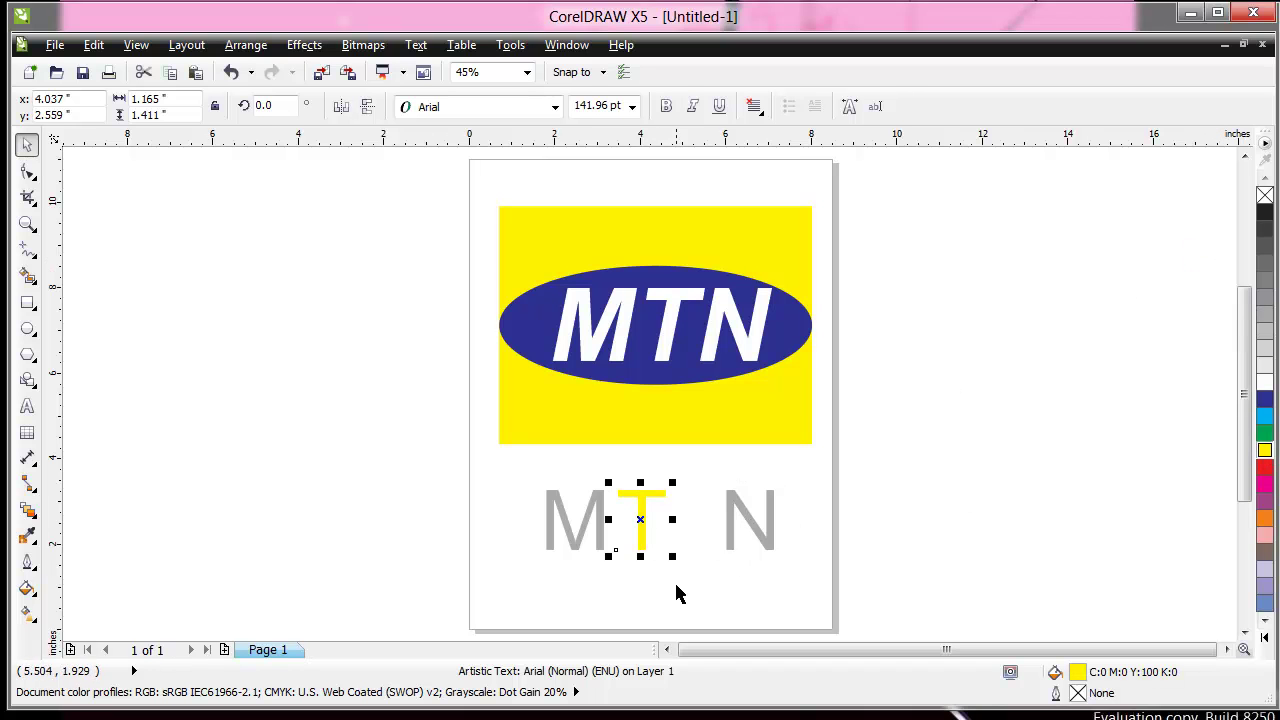
click(680, 594)
mouse_move(766, 543)
mouse_down()
mouse_move(726, 523)
mouse_move(724, 548)
mouse_up()
Make all three letters M, T and N bold italic.
mouse_move(779, 604)
mouse_down()
mouse_move(560, 515)
mouse_move(526, 472)
mouse_up()
click(692, 106)
click(666, 106)
drag(768, 591, 481, 478)
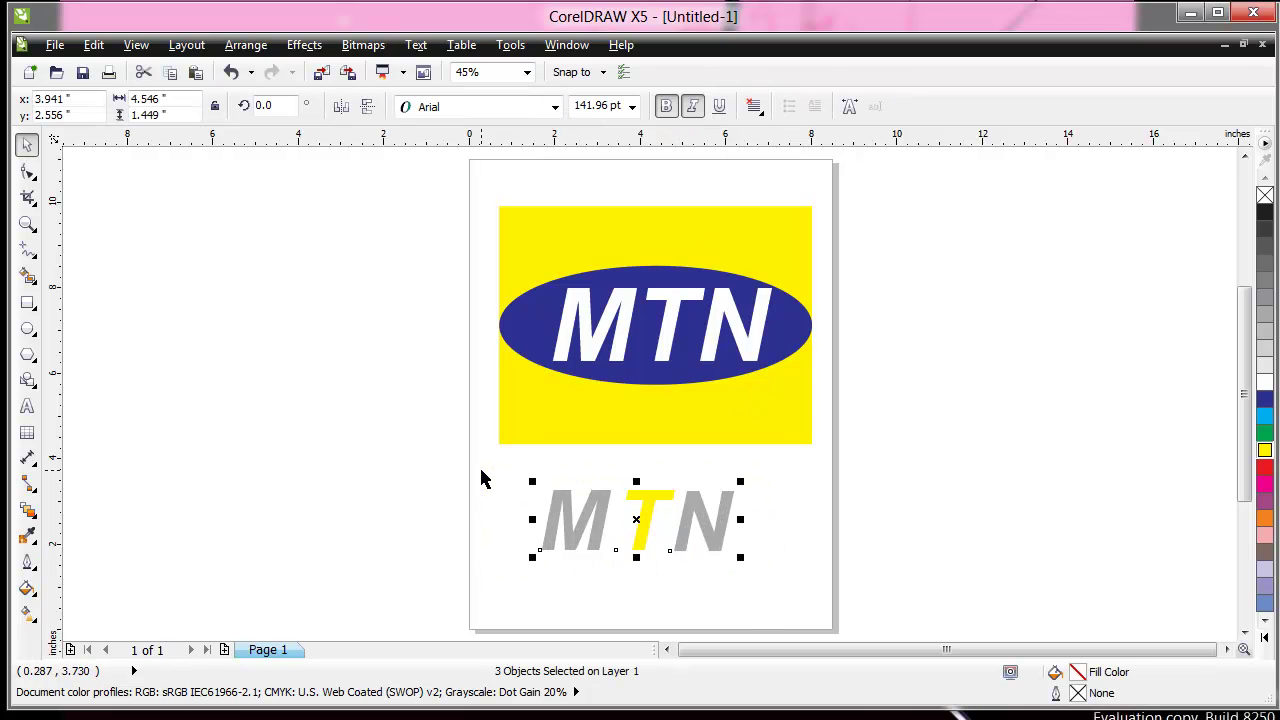
Delete the separate letters and break the white MTN text apart with Arrange > Break Artistic Text Apart.
key(Delete)
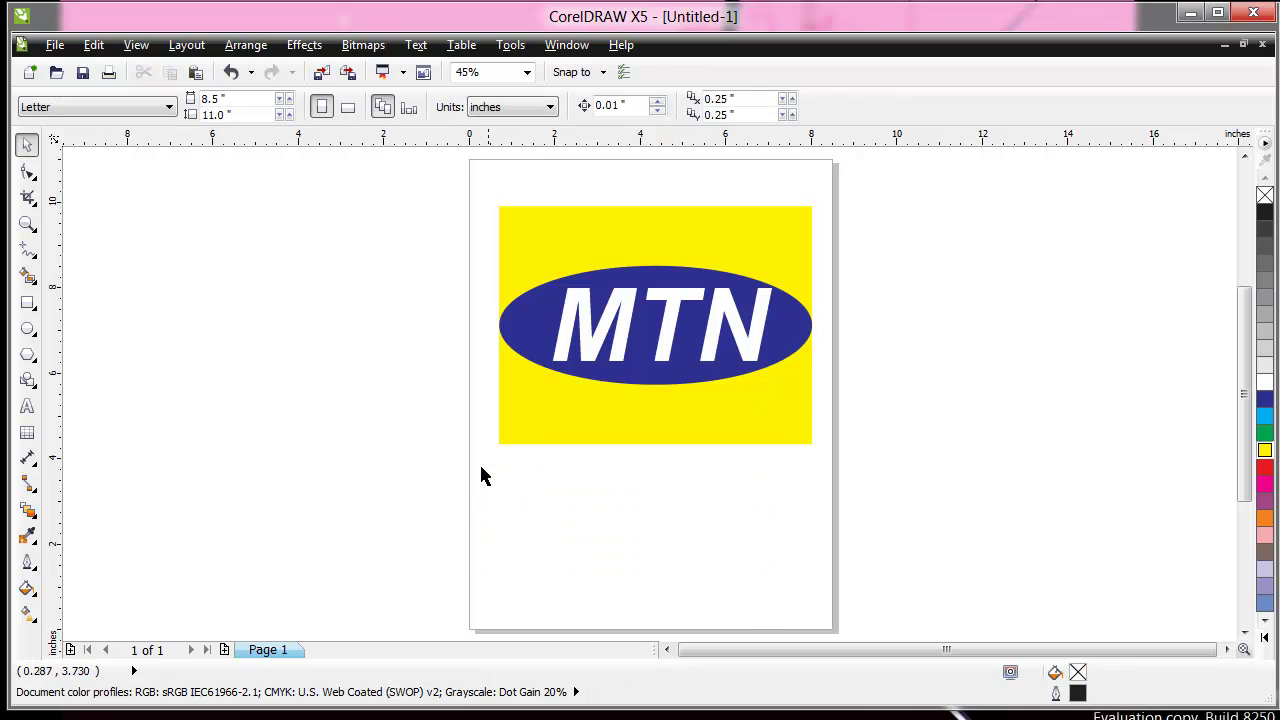
click(623, 324)
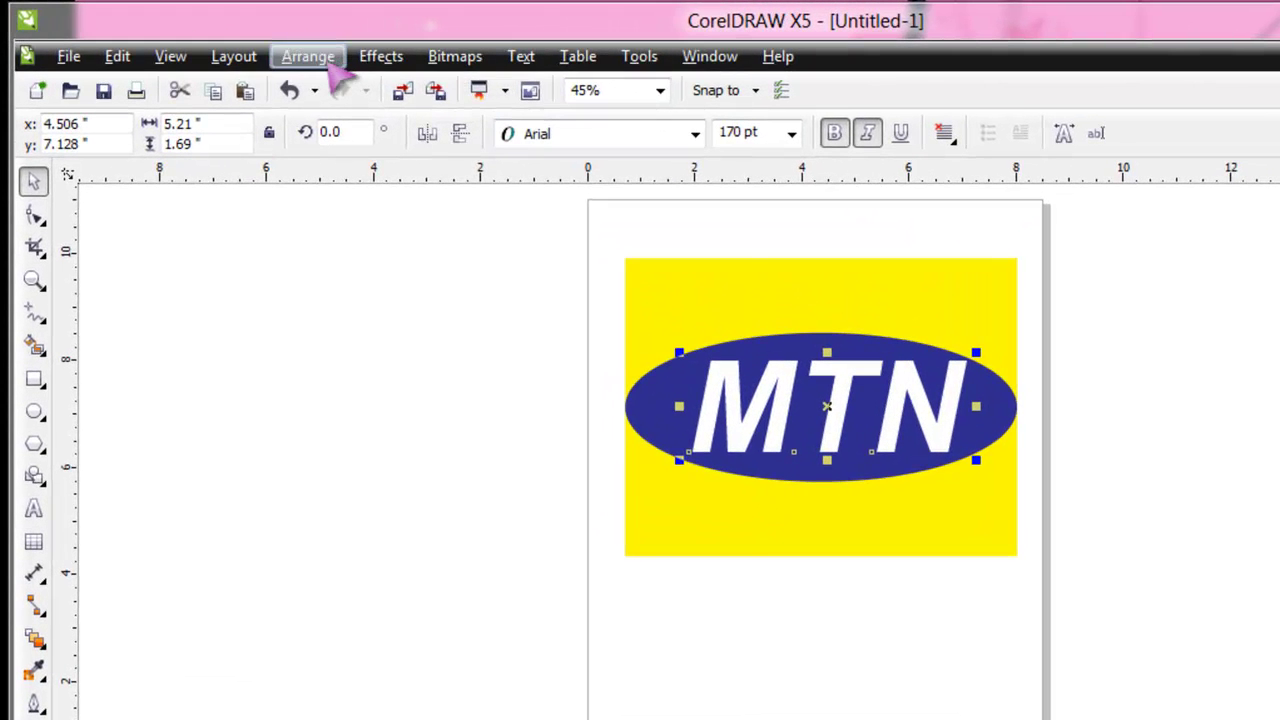
click(310, 56)
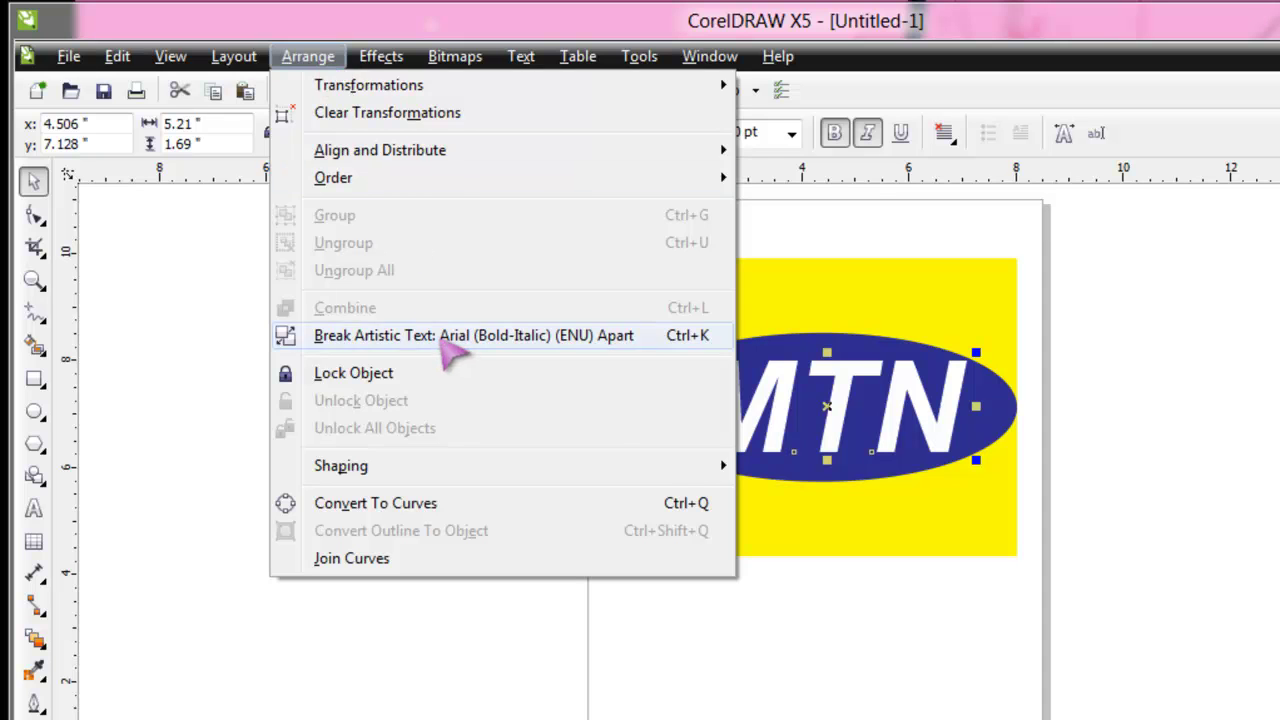
click(450, 340)
Select the M, T and N individually to confirm each is now a separate object.
click(710, 575)
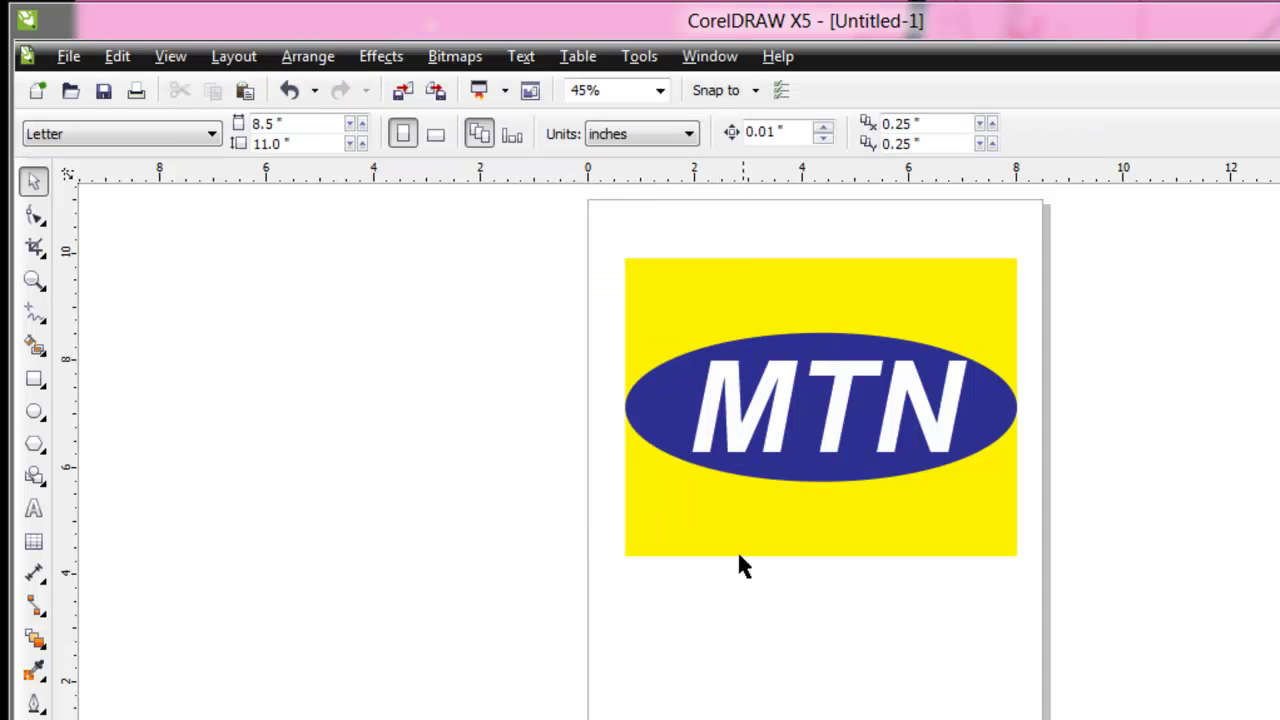
click(766, 423)
click(840, 374)
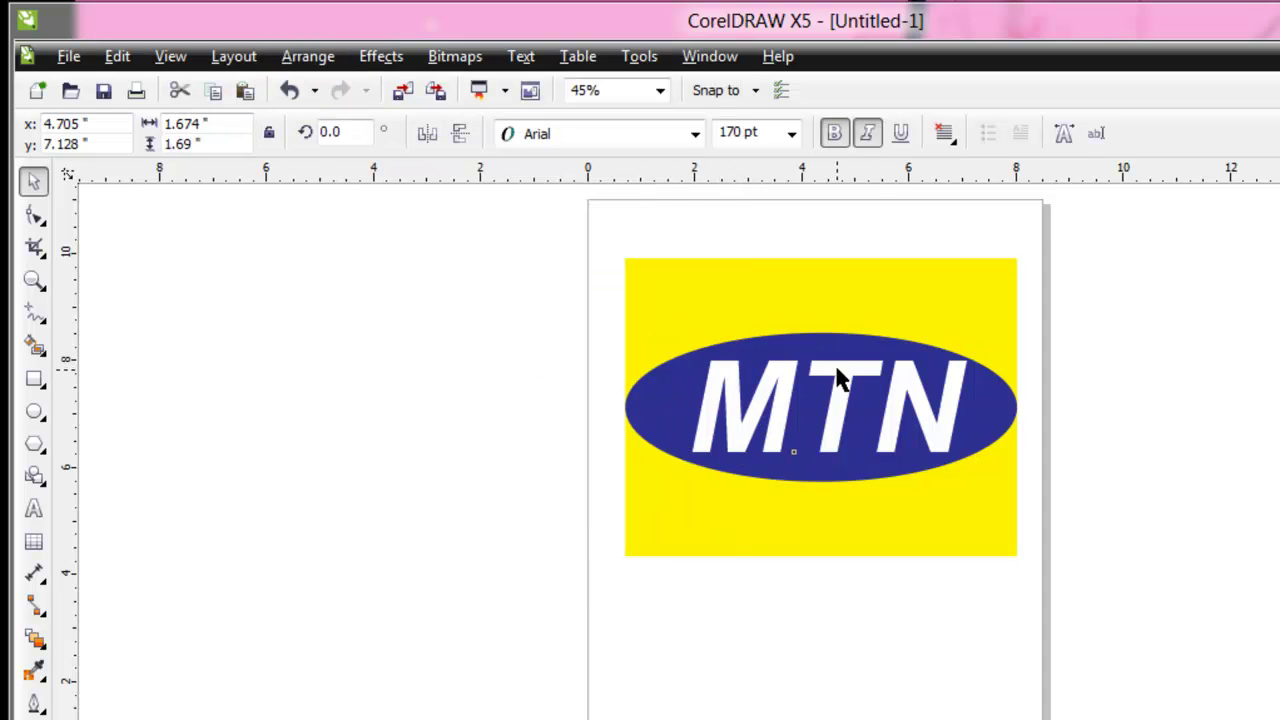
click(923, 422)
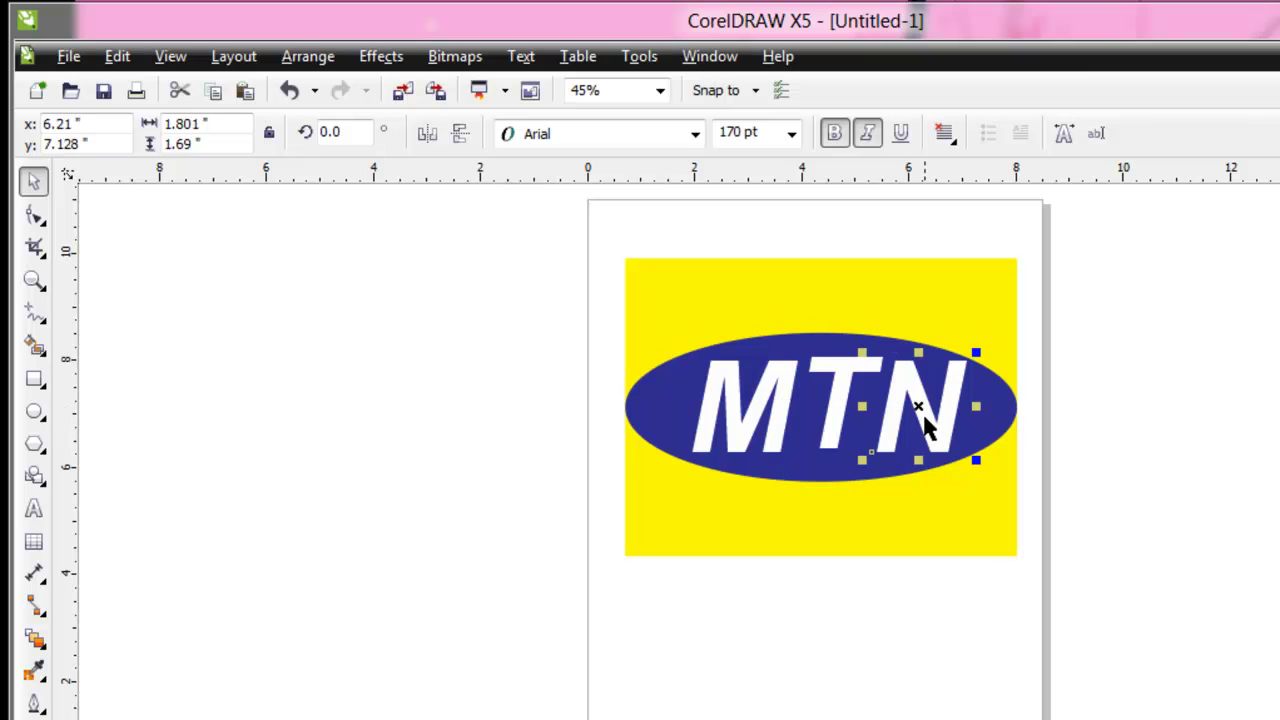
click(825, 659)
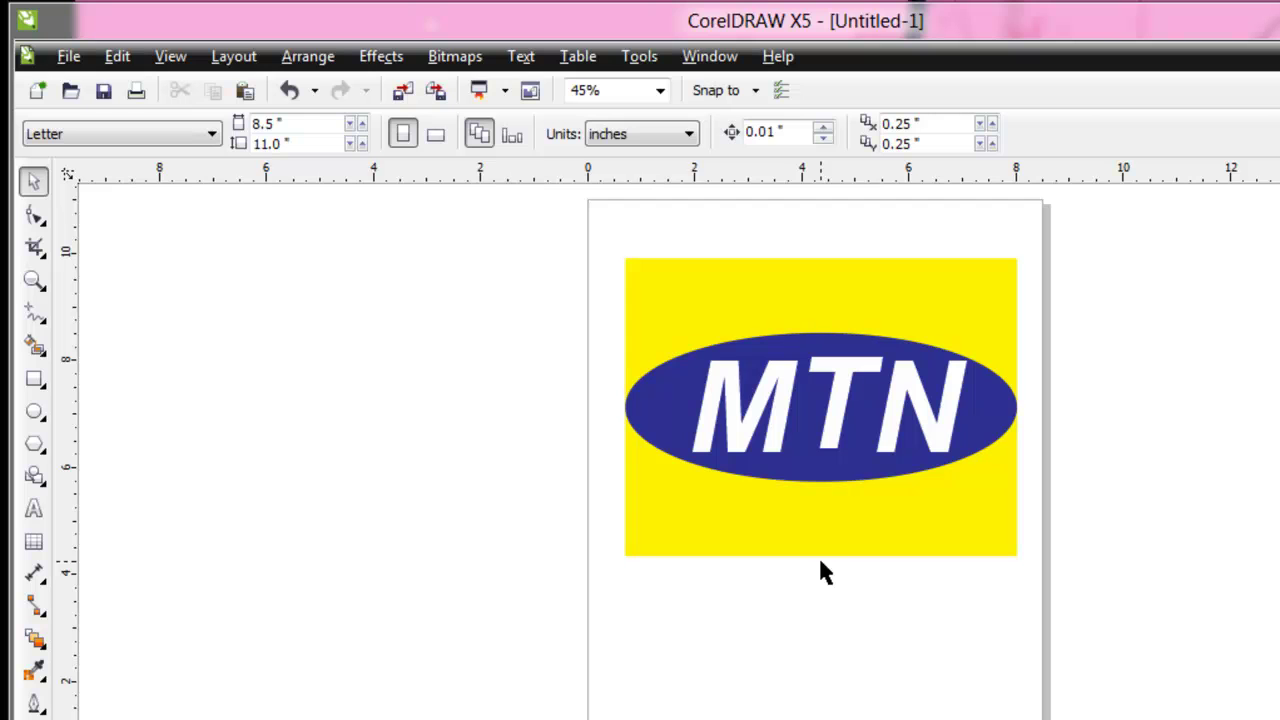
Draw a thin rectangle bar below the logo and fill it grey.
click(34, 379)
drag(690, 597, 772, 606)
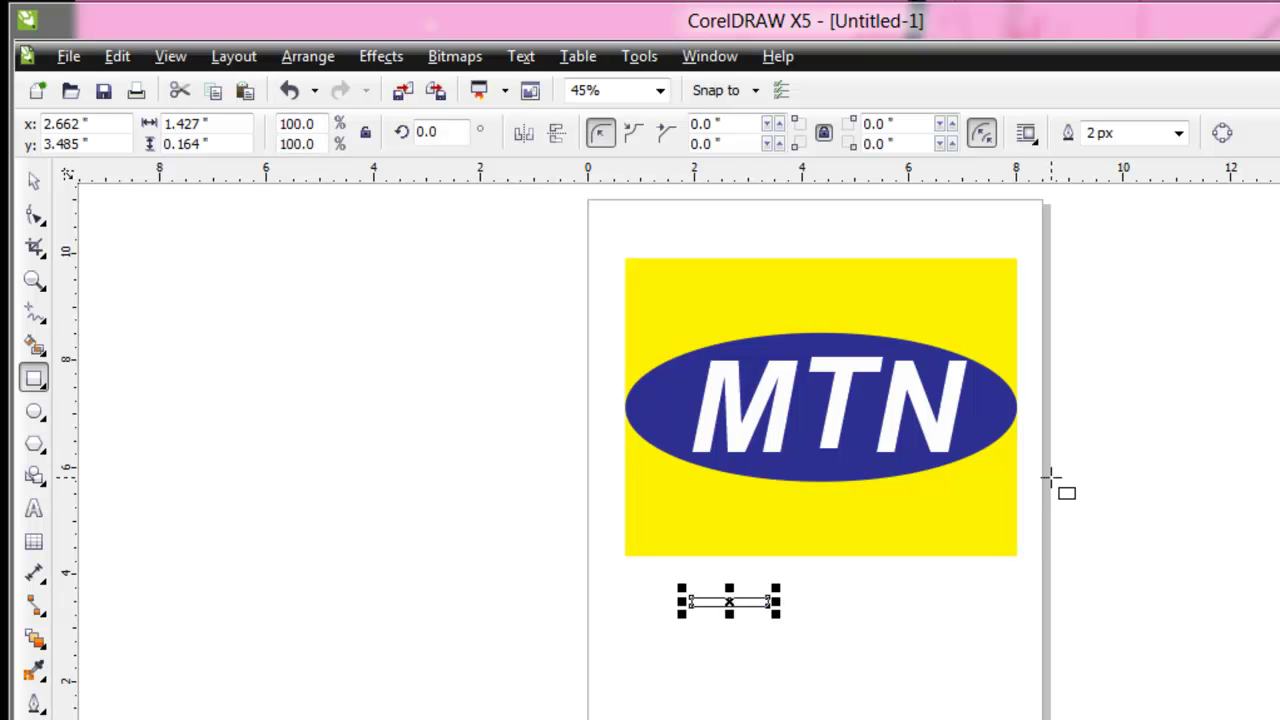
click(27, 147)
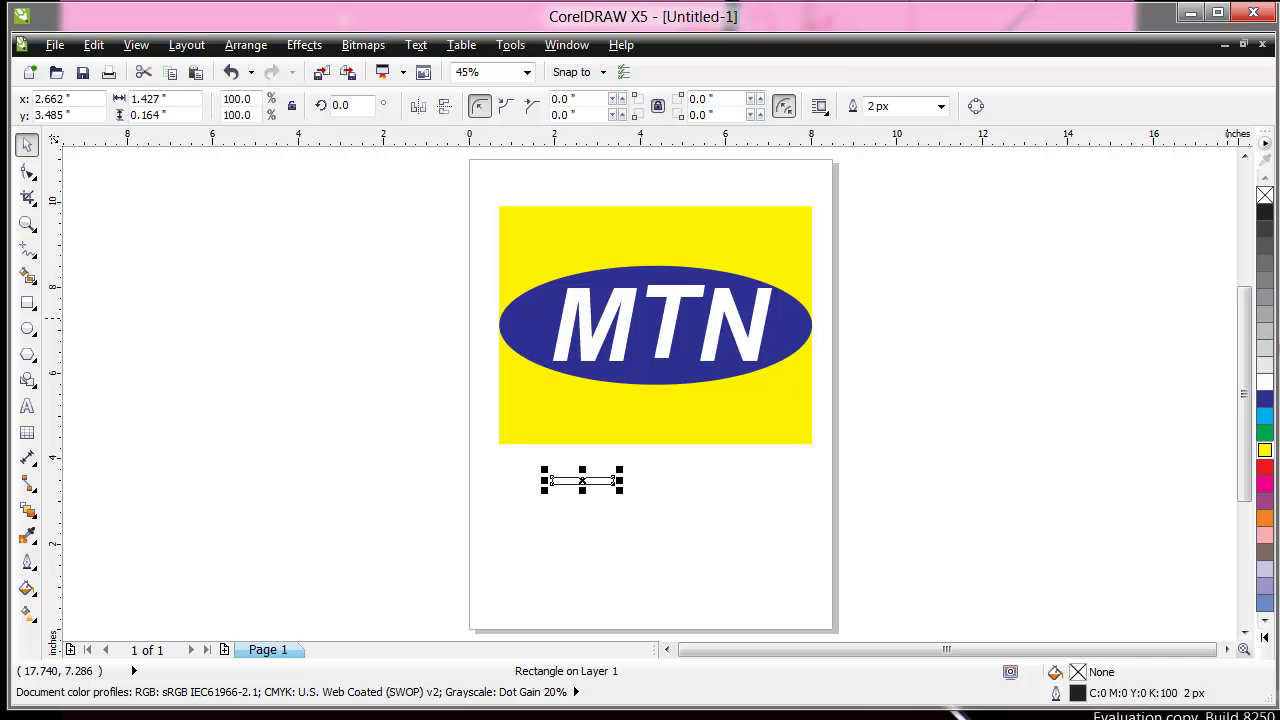
click(1264, 282)
Colour the letter T grey and move it below the logo.
click(667, 312)
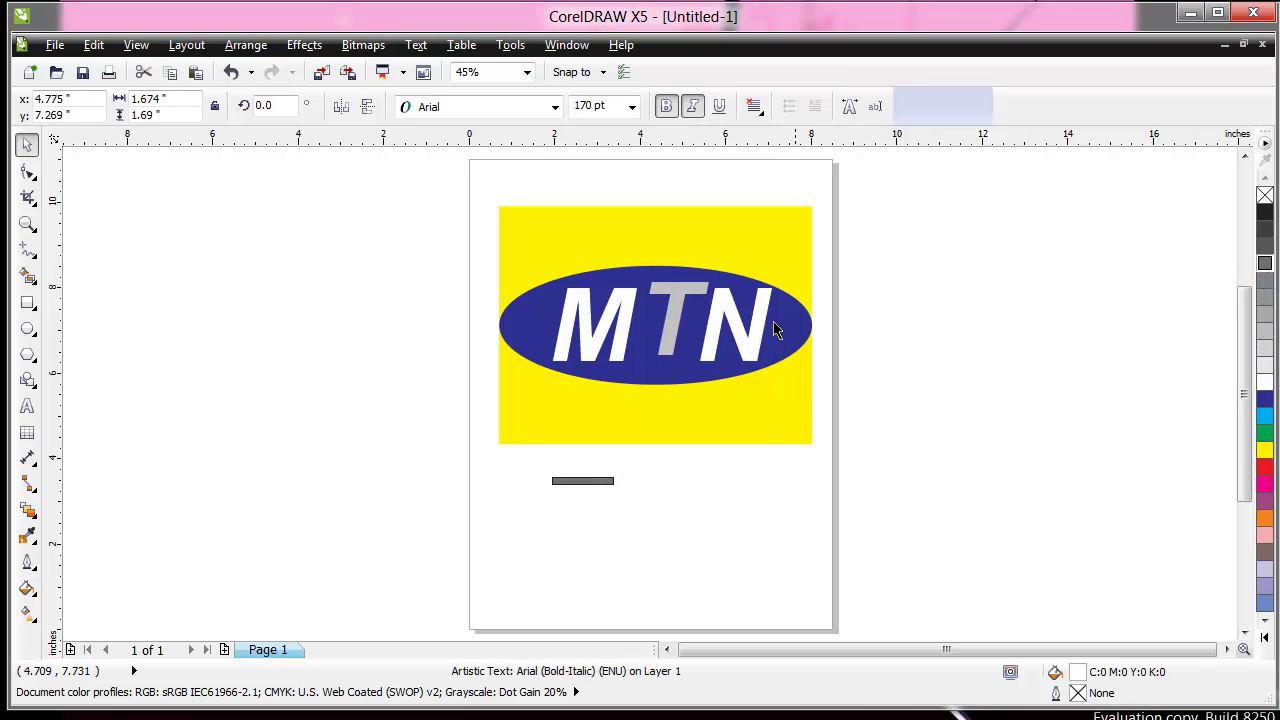
click(1265, 276)
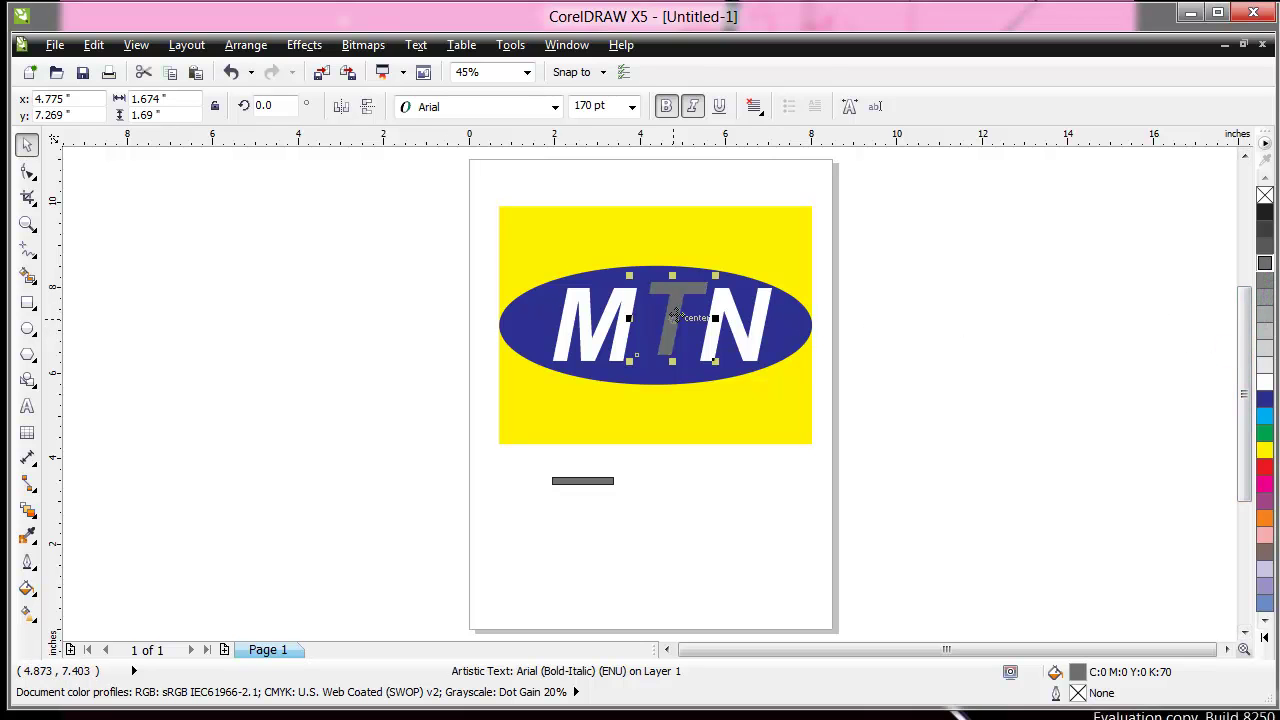
drag(676, 312, 681, 520)
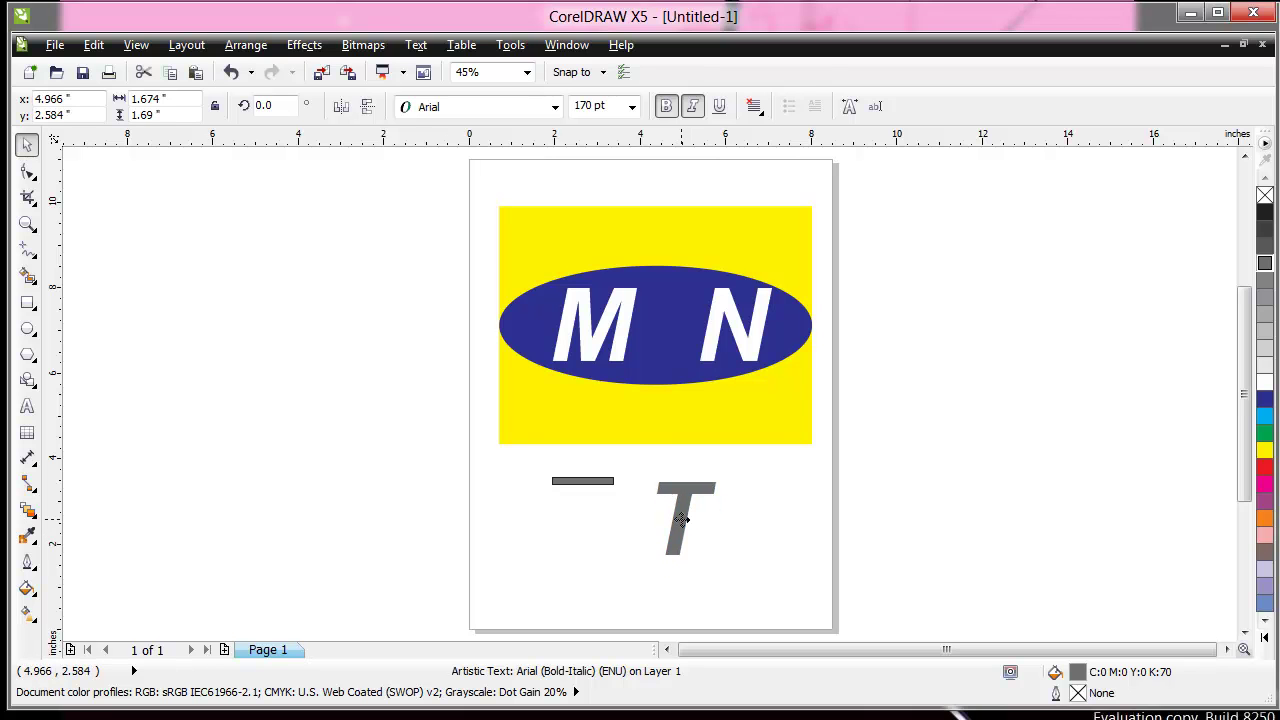
Lay the grey bar across the T's stem and select both together.
click(762, 562)
drag(590, 481, 684, 538)
click(725, 563)
drag(615, 466, 741, 600)
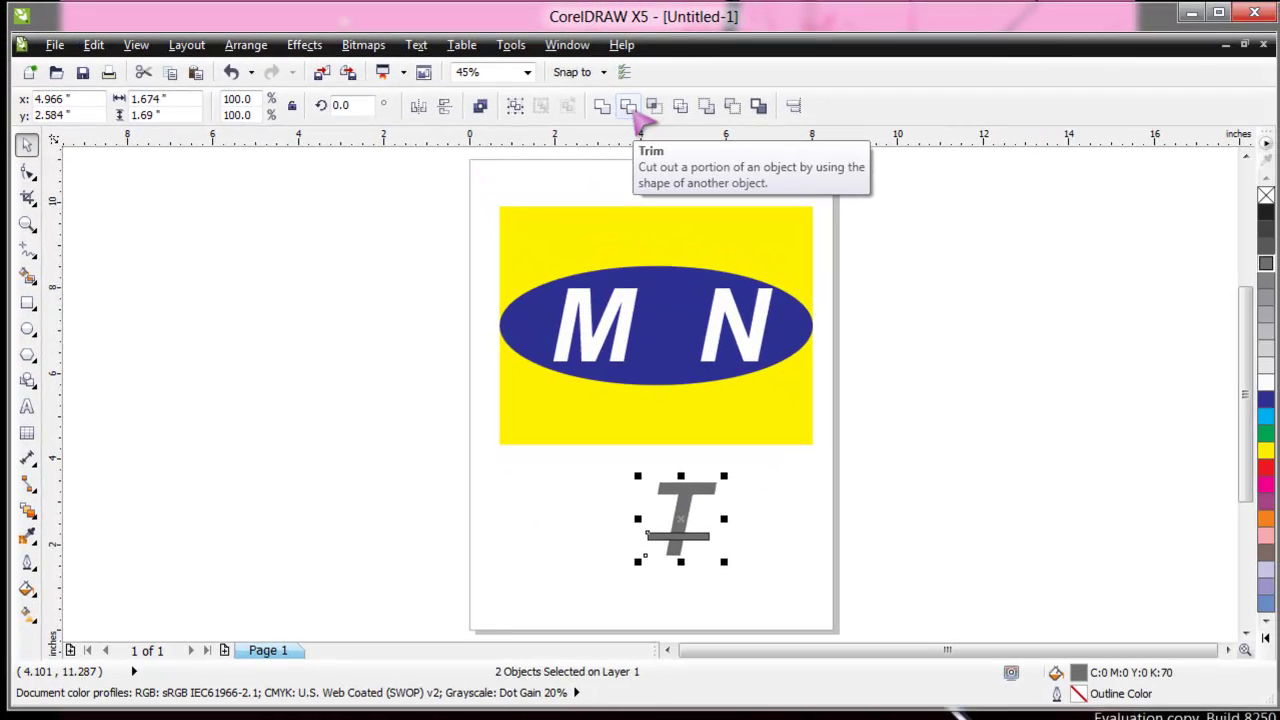
Trim the bar's shape out of the T's stem, then delete the grey bar.
click(871, 151)
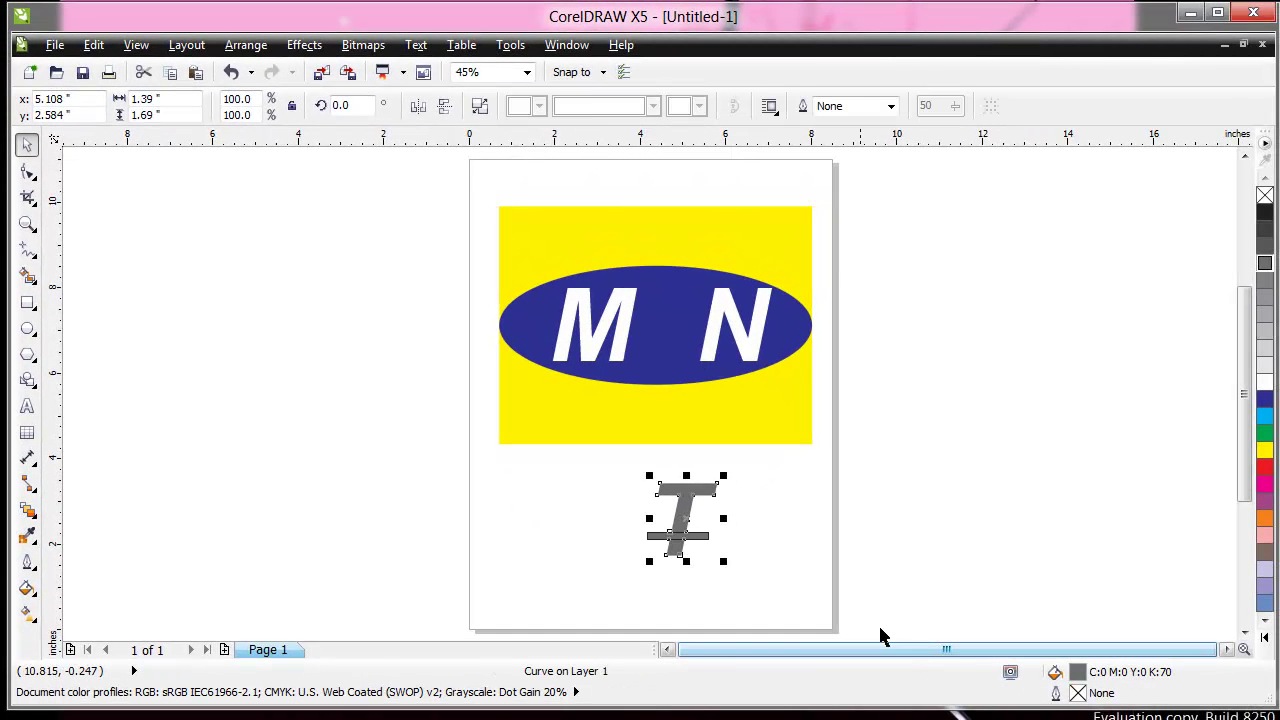
click(758, 570)
drag(703, 540, 563, 541)
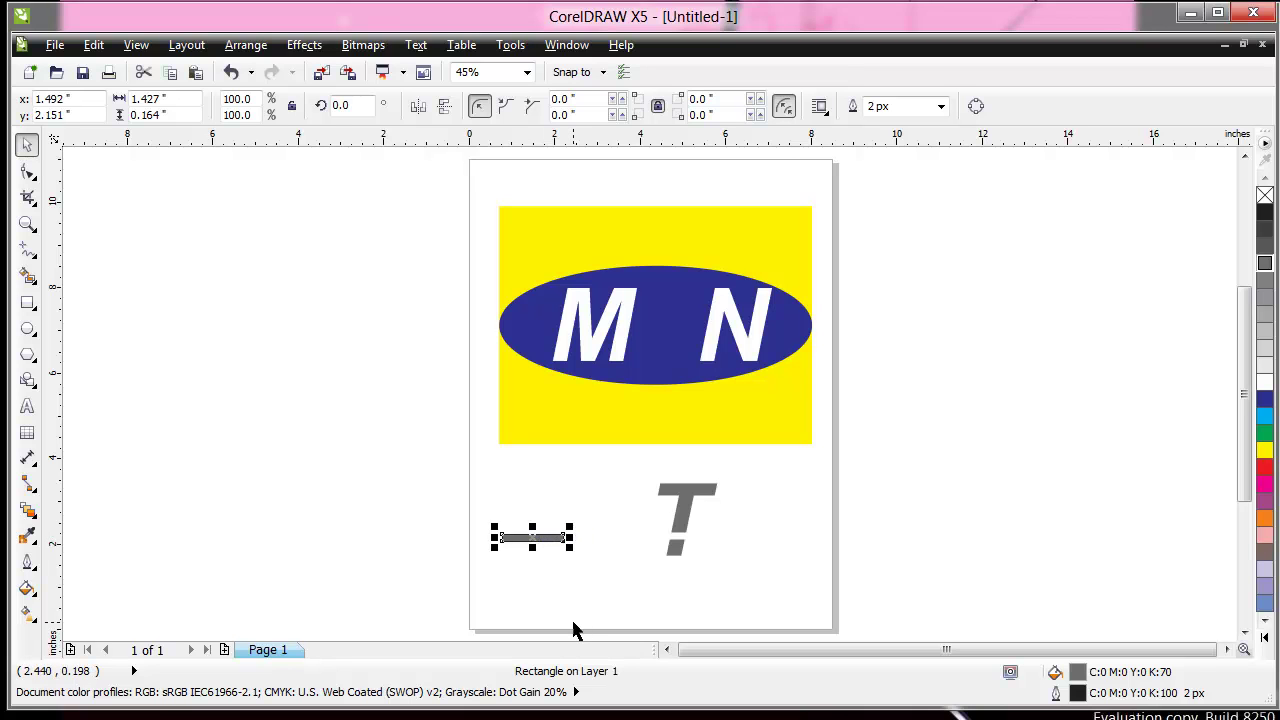
key(Delete)
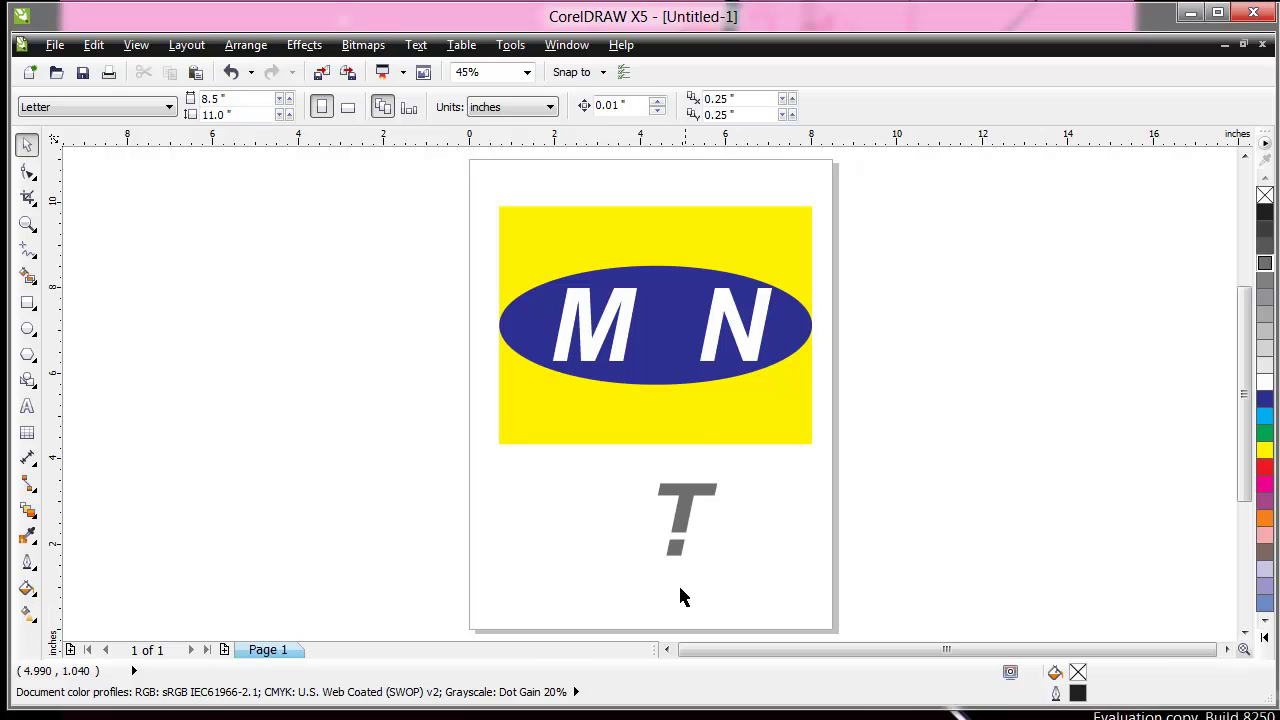
Fill the trimmed T yellow and break it apart into separate pieces.
key(ctrl+z)
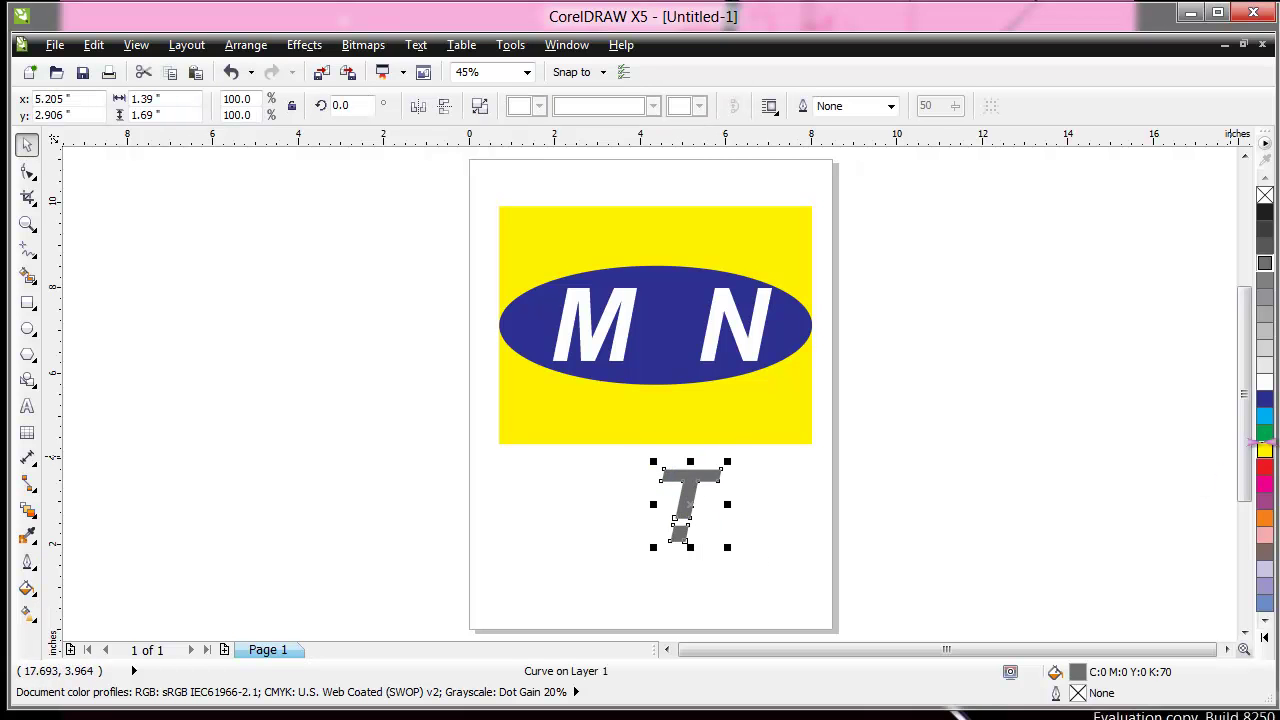
click(1265, 466)
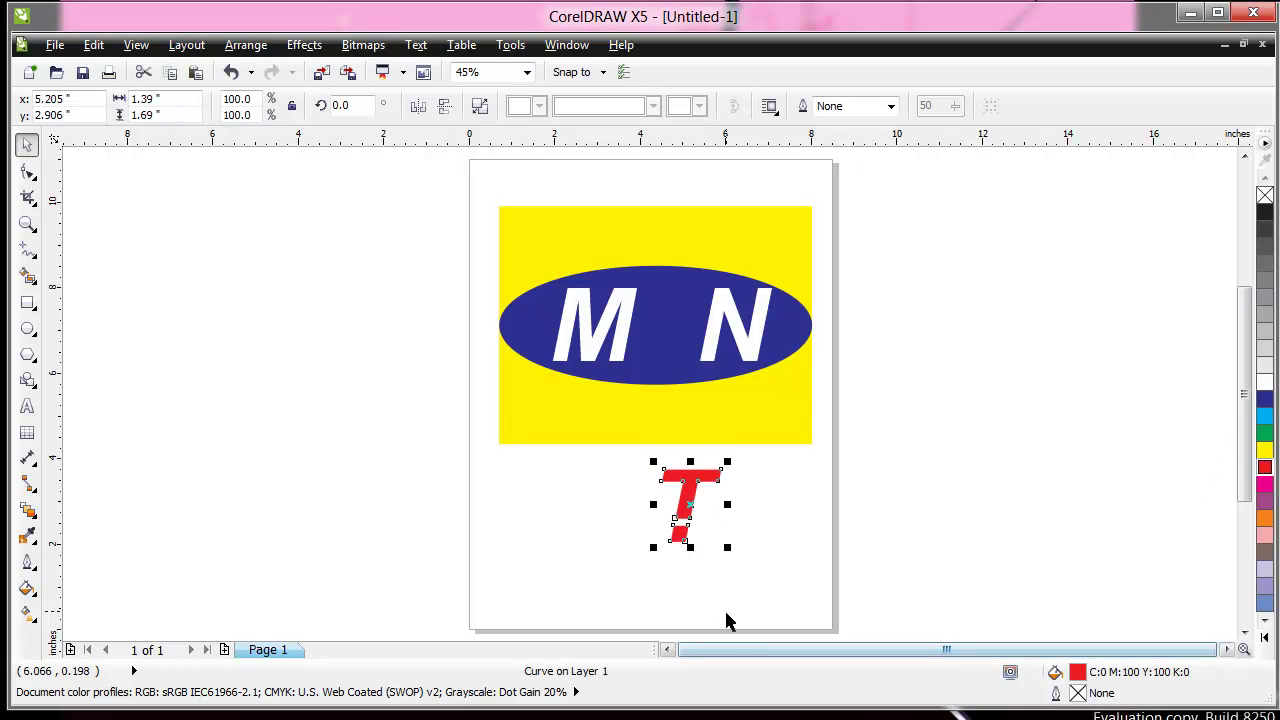
click(1265, 450)
click(762, 617)
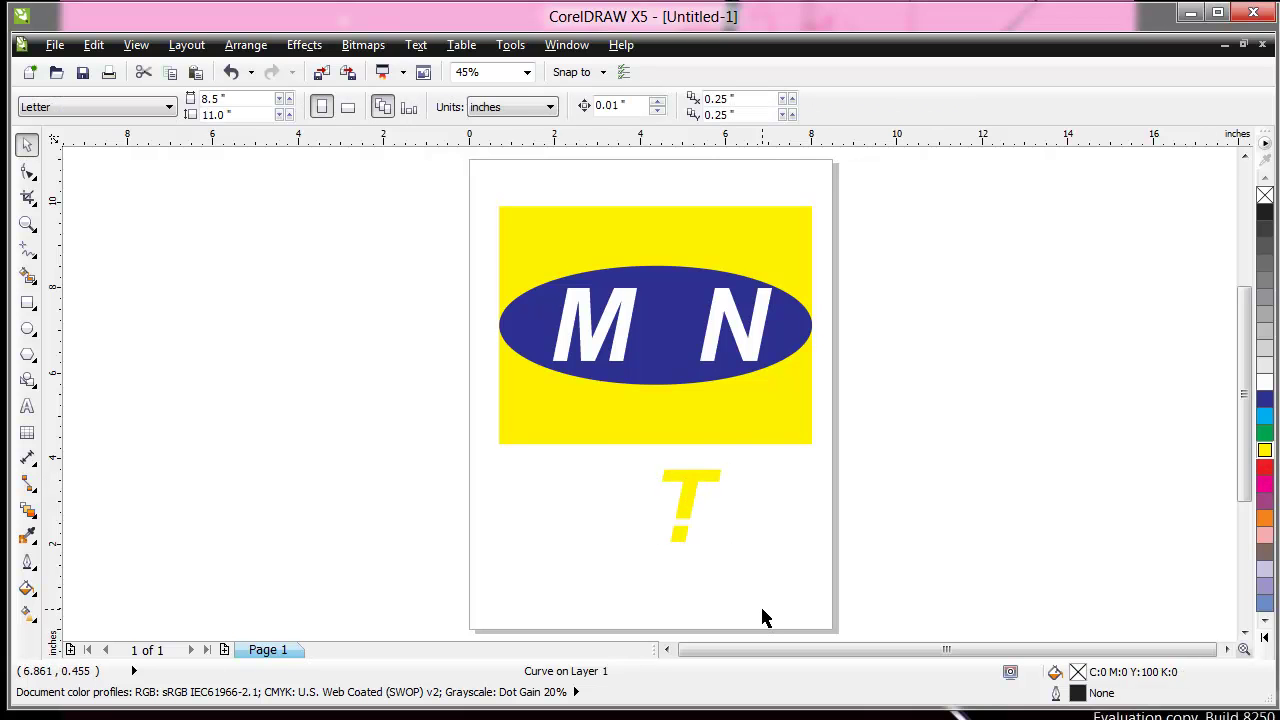
click(680, 540)
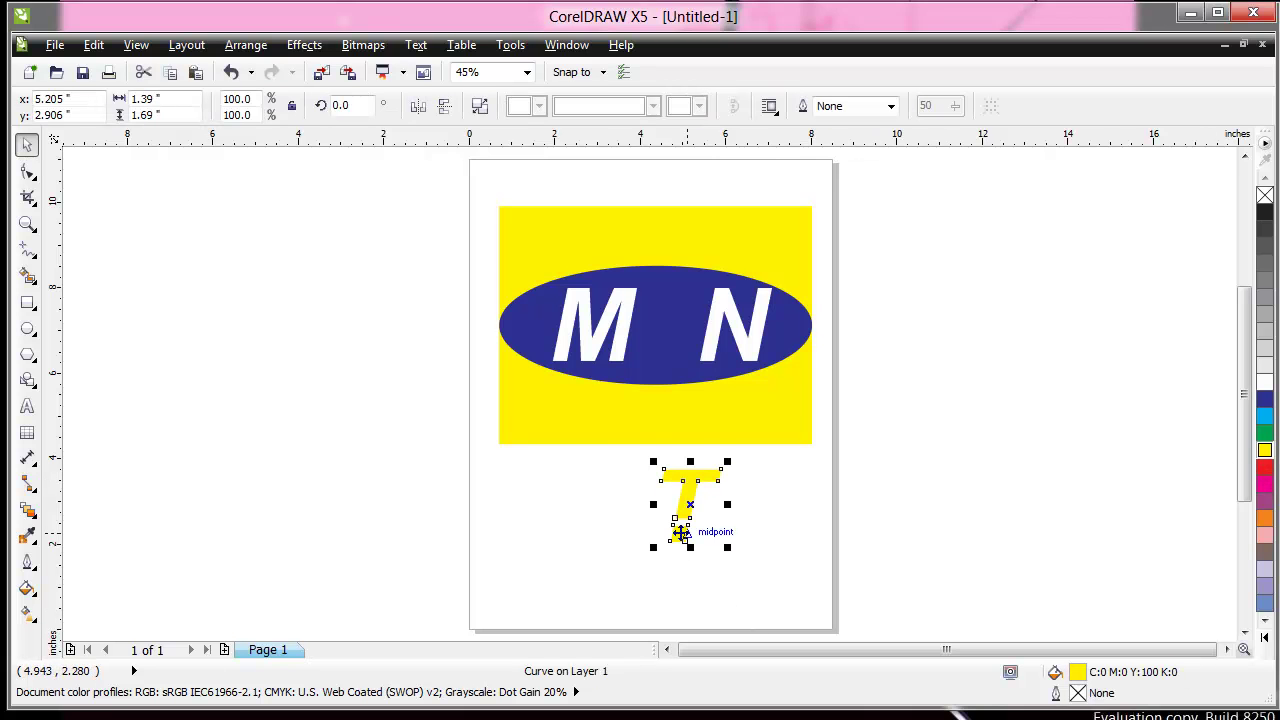
click(484, 115)
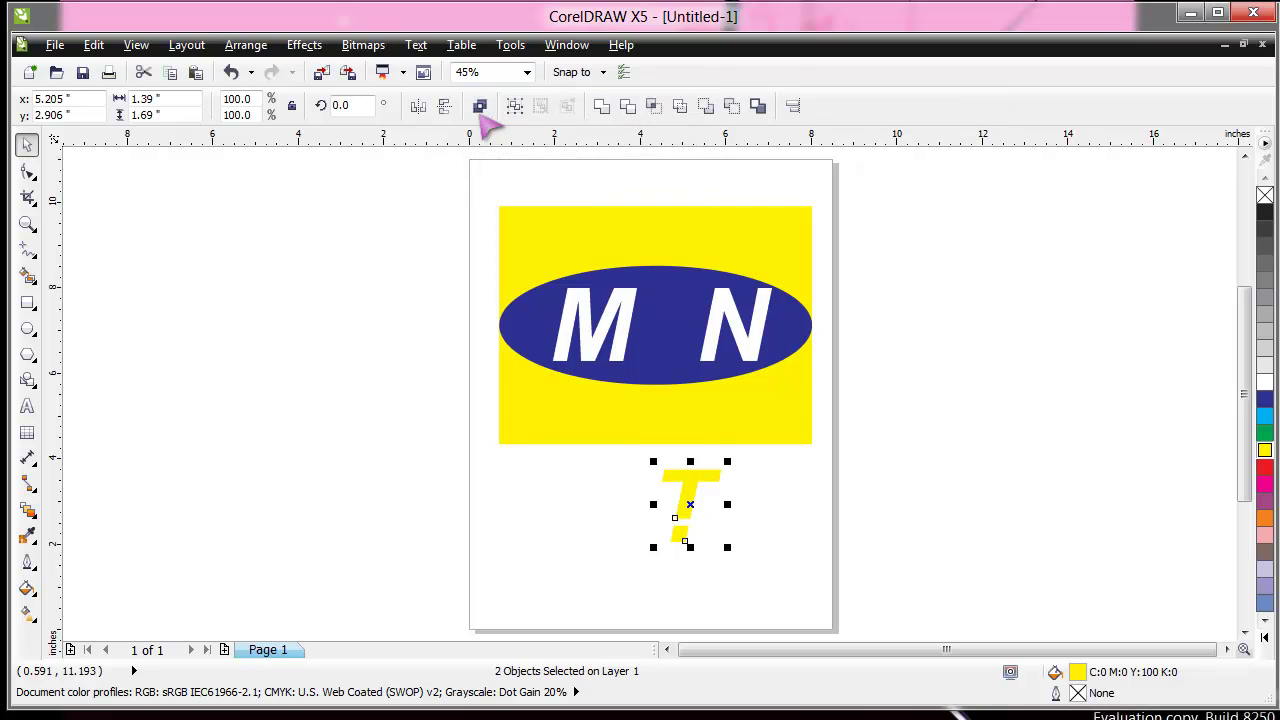
Colour the small lower piece of the T red.
click(780, 587)
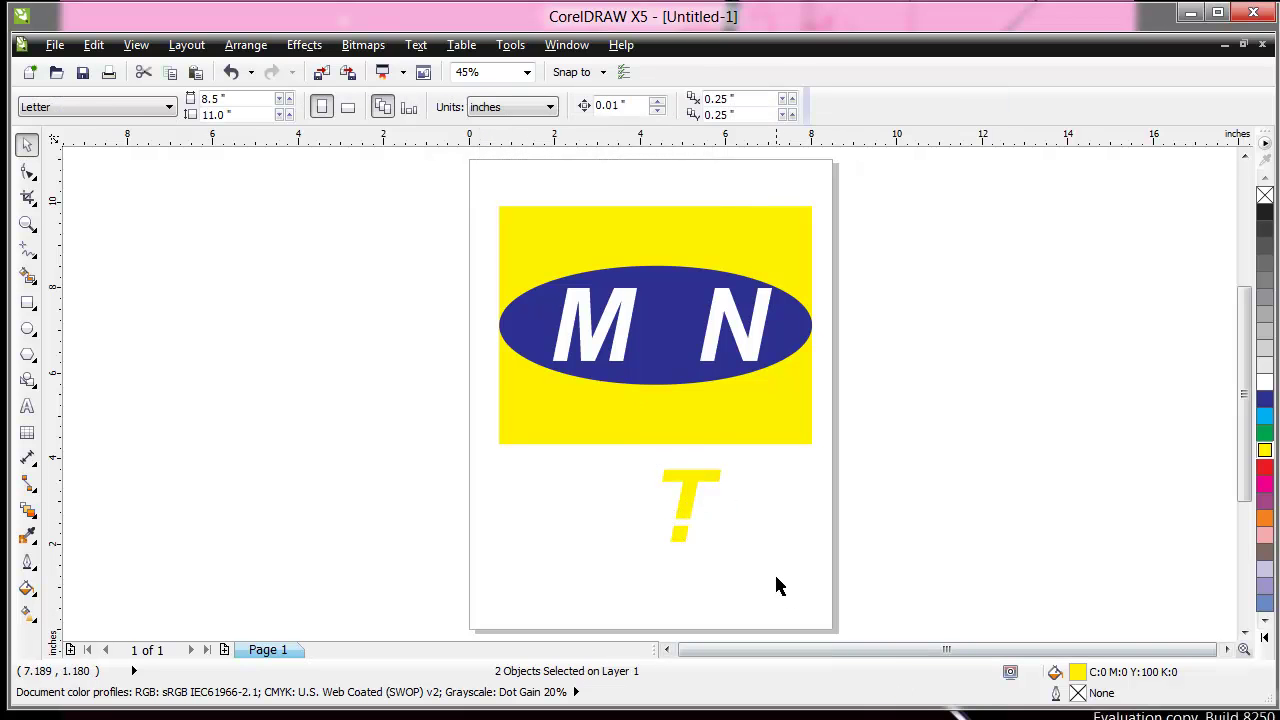
click(684, 535)
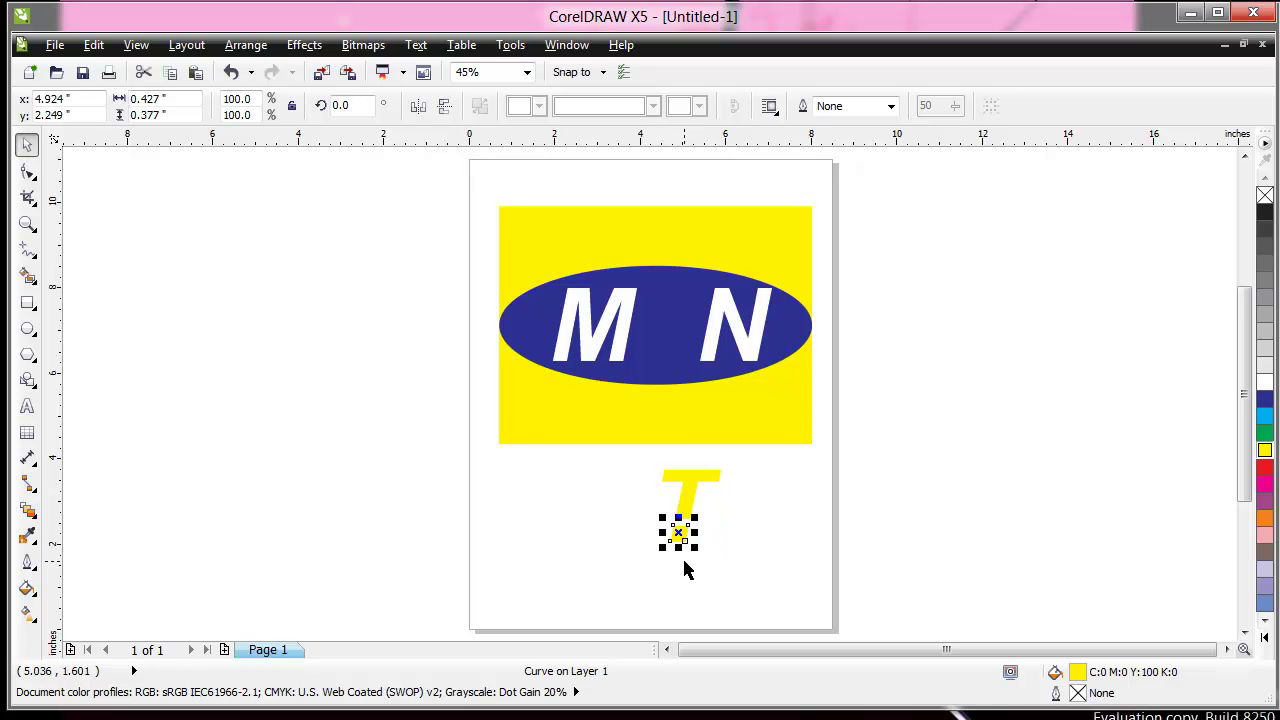
click(1265, 467)
Move both T pieces into the gap between M and N.
drag(771, 620, 630, 458)
drag(684, 502, 661, 324)
click(775, 572)
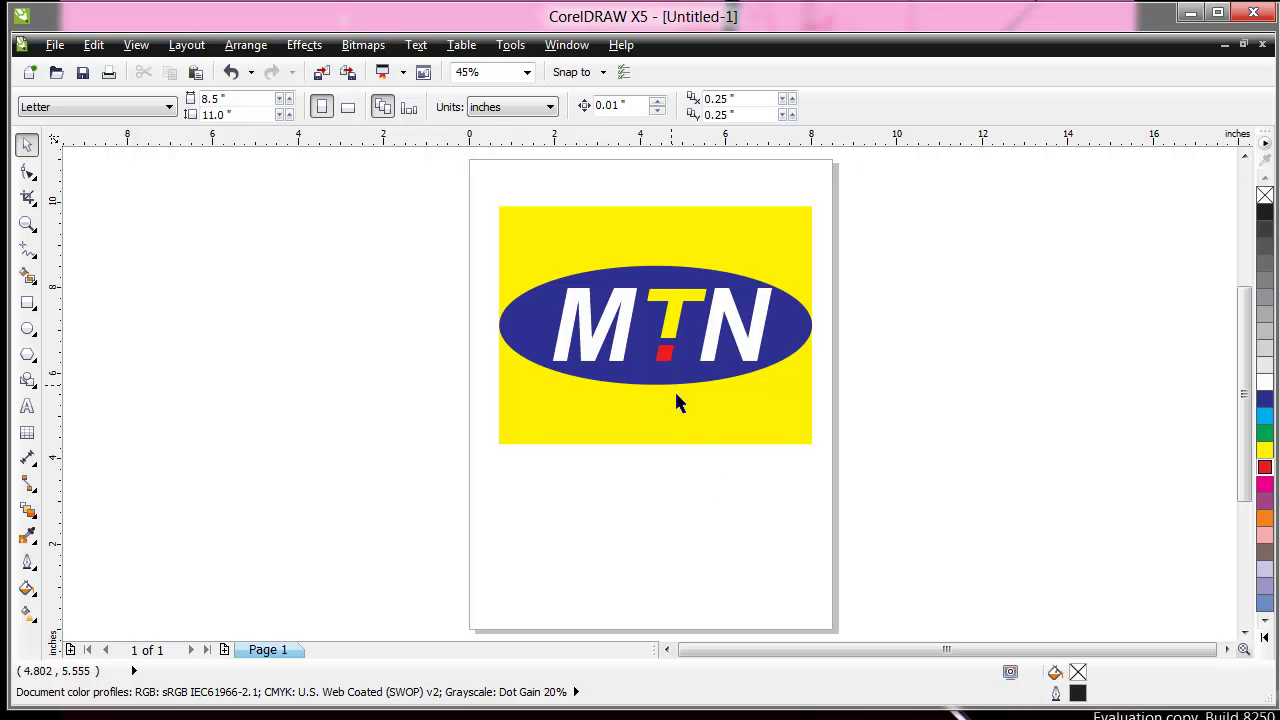
Export the logo as a JPG - JPEG Bitmap and view it in Windows Photo Viewer.
click(347, 73)
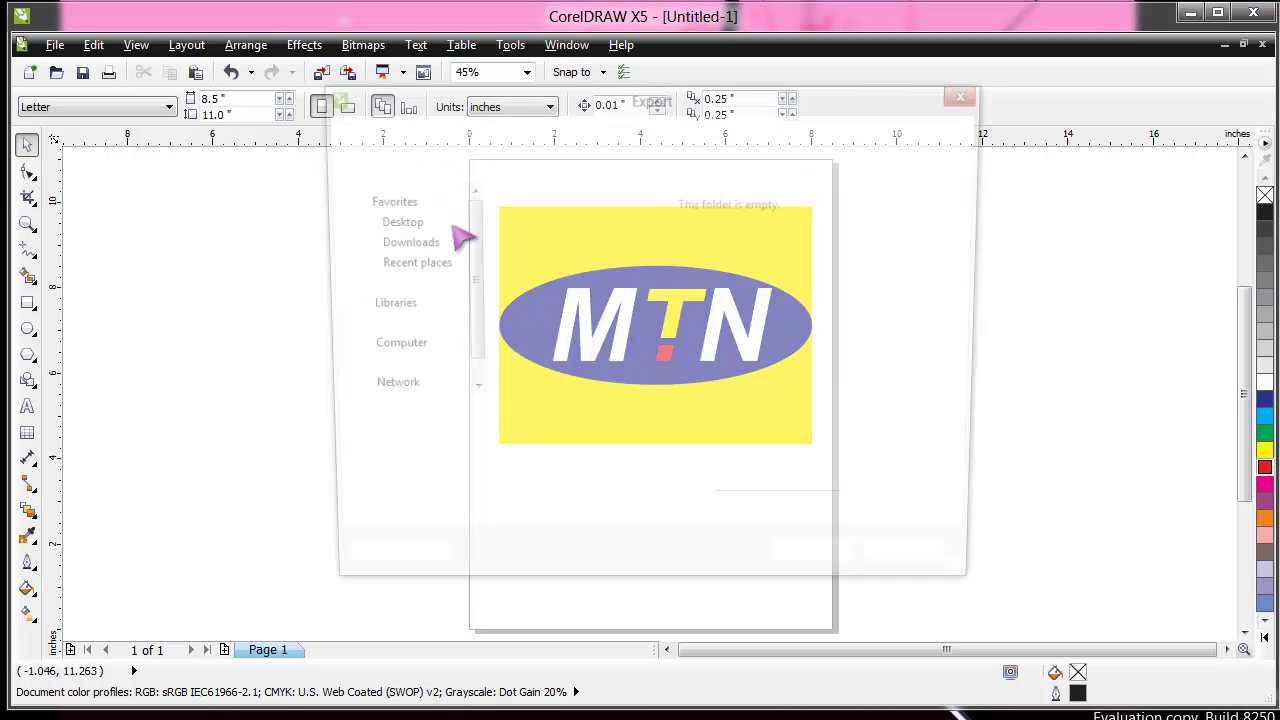
click(558, 450)
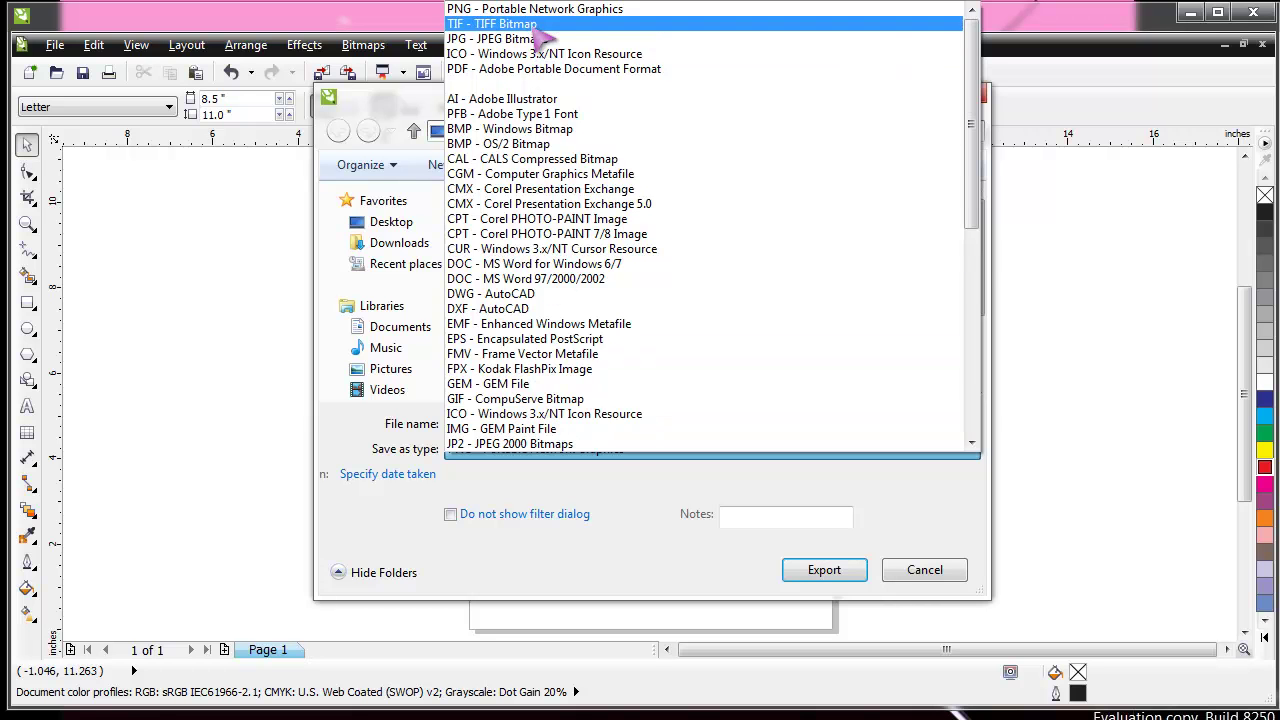
click(545, 38)
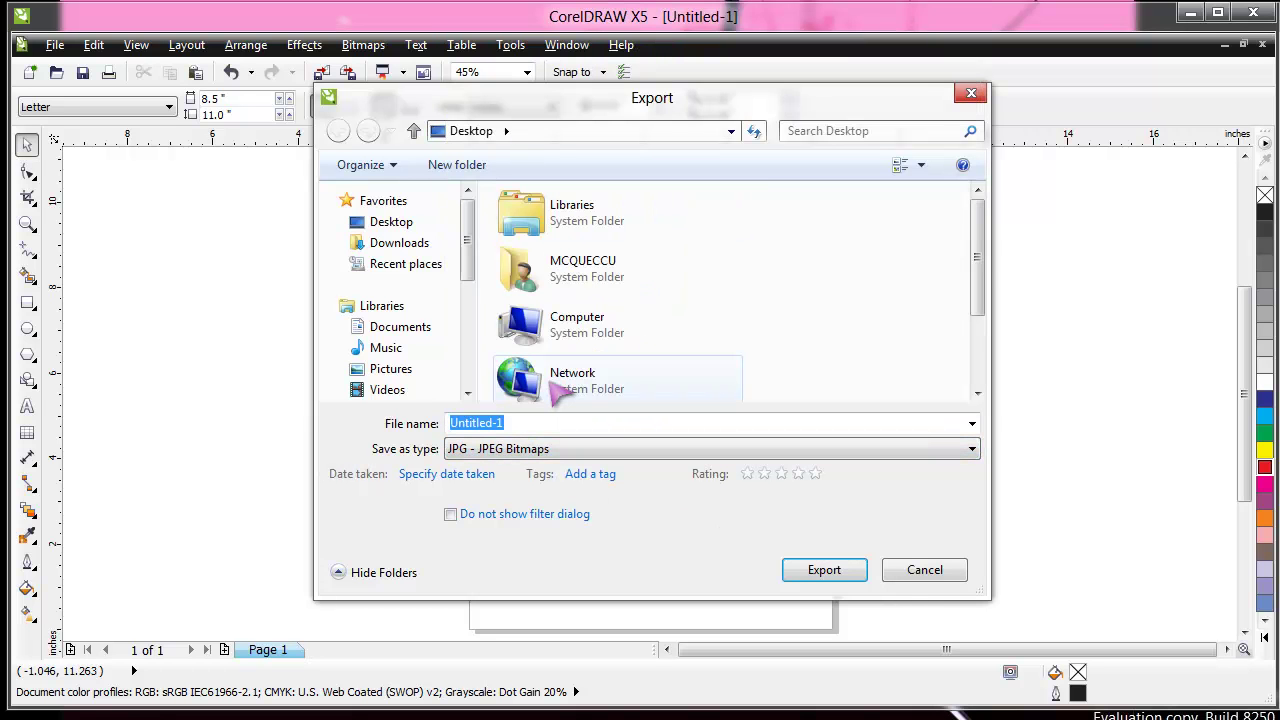
click(850, 572)
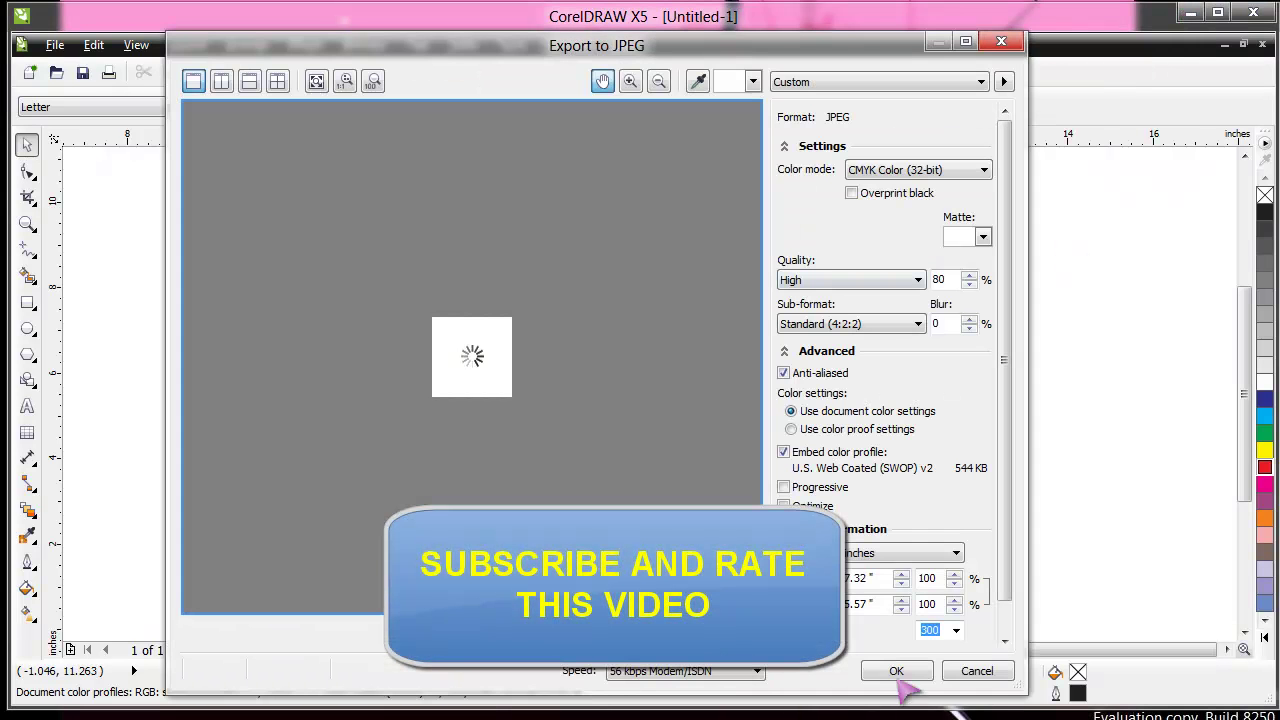
click(896, 672)
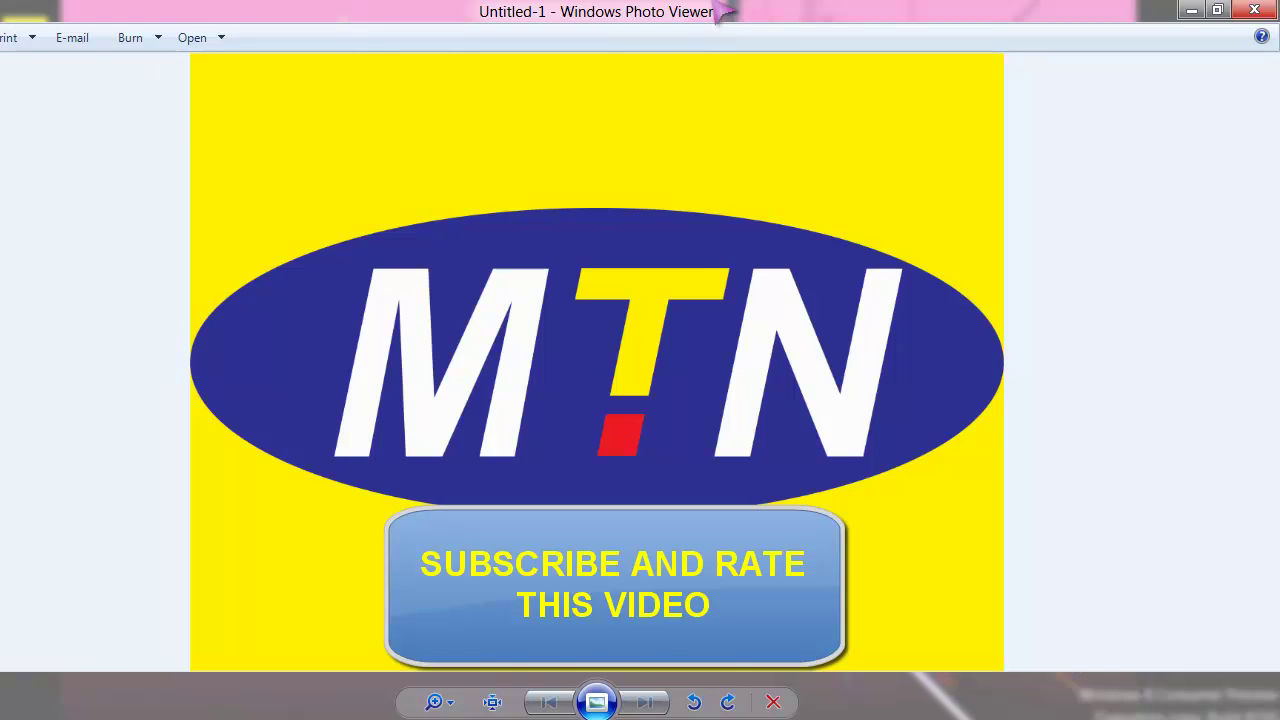
double_click(722, 10)
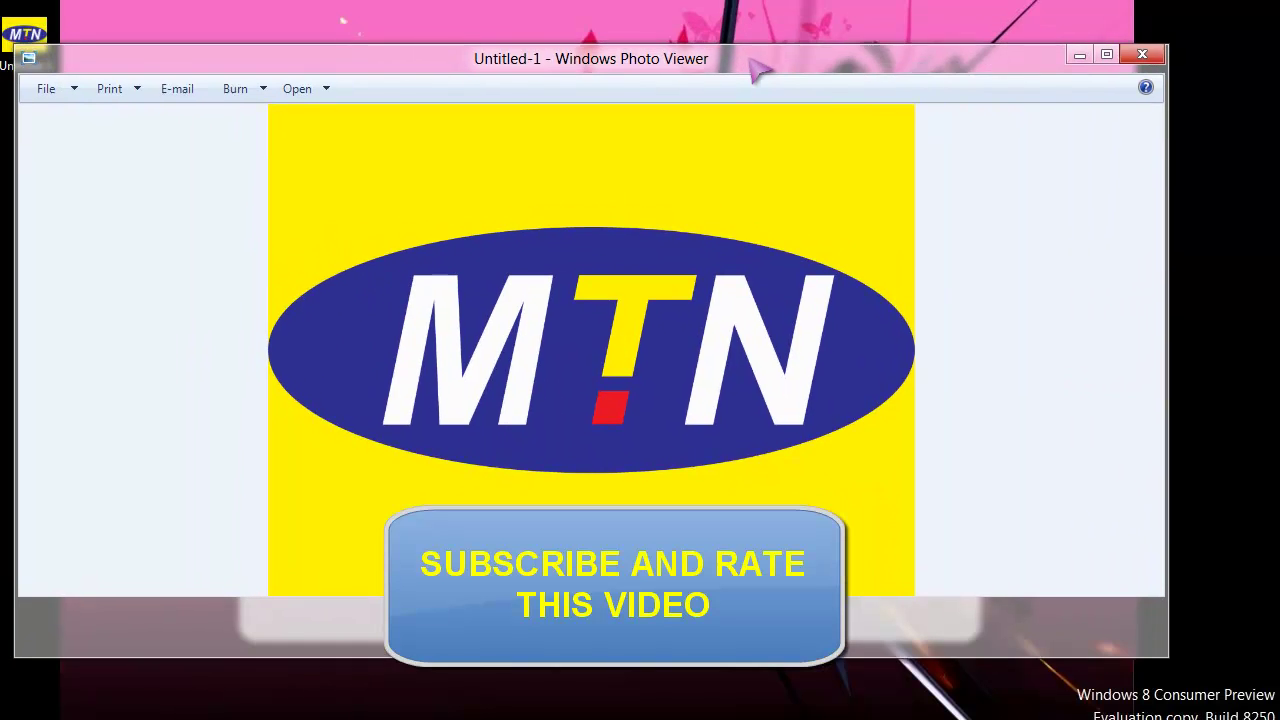